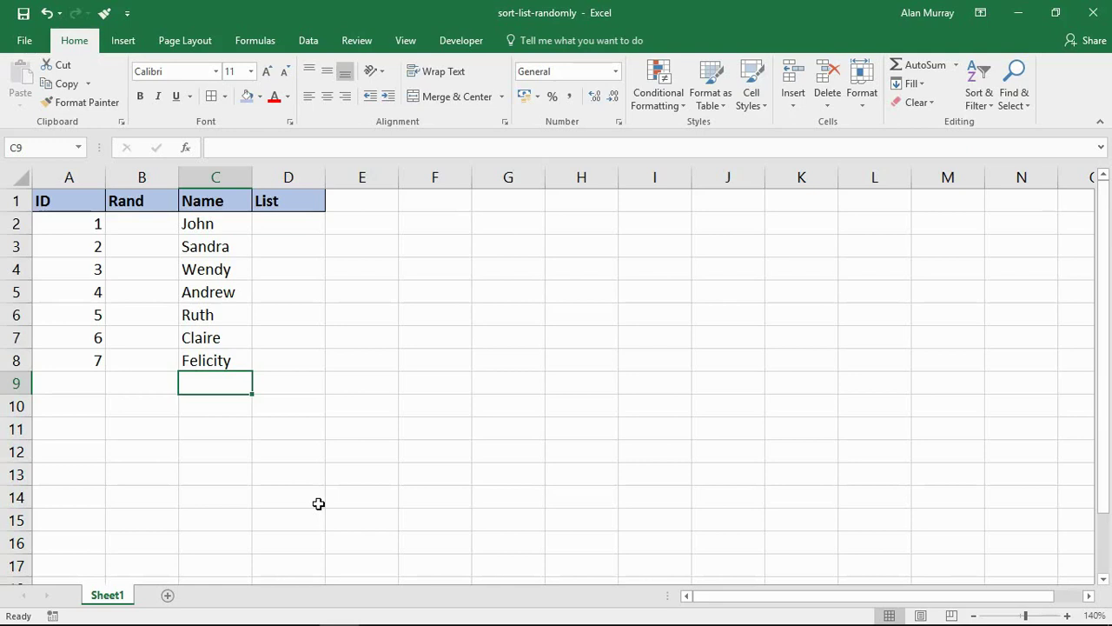
drag(211, 225, 236, 340)
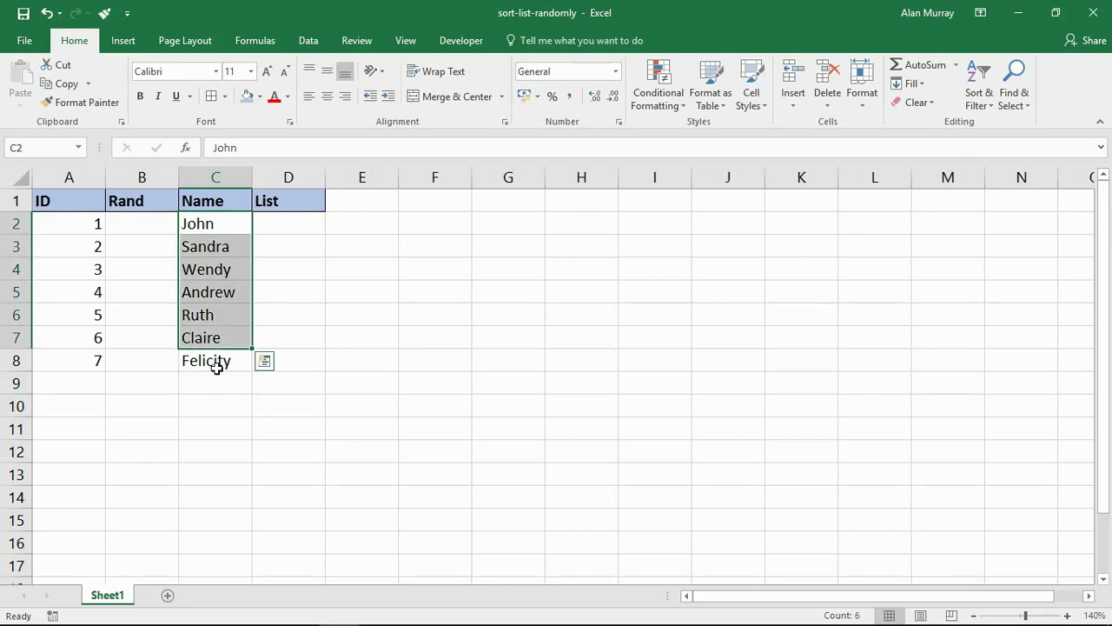
click(306, 391)
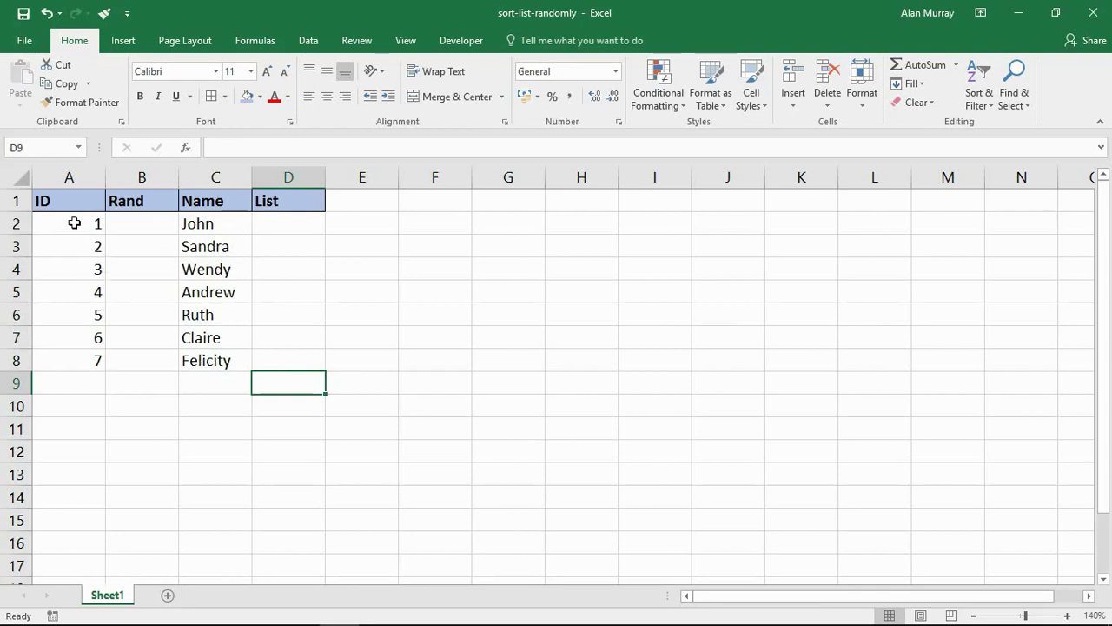
drag(72, 222, 76, 330)
click(125, 376)
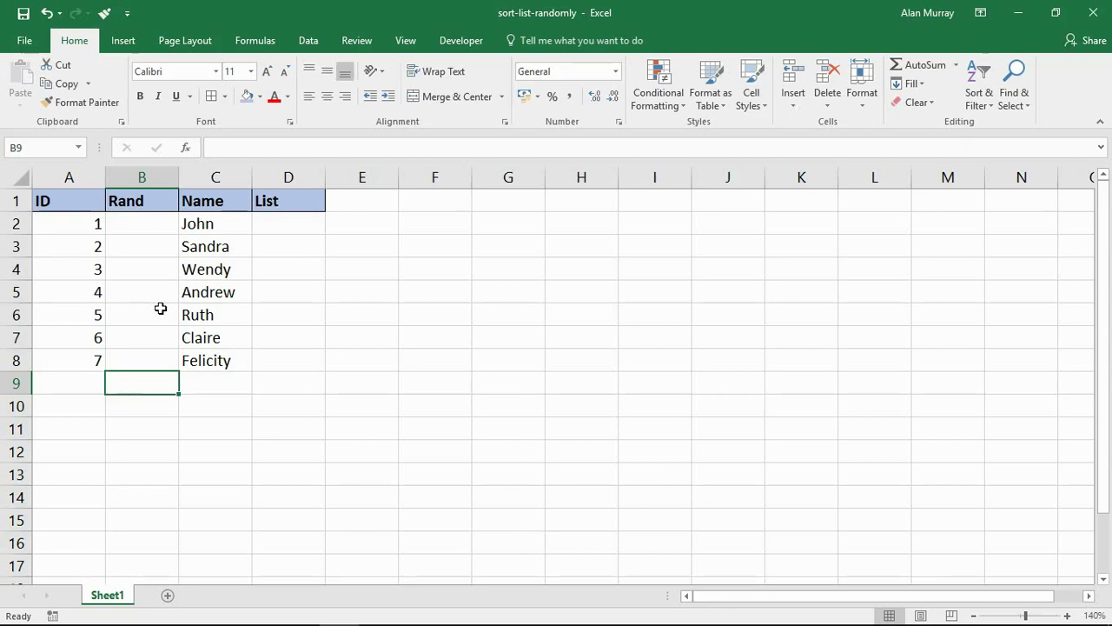
Enter =RAND() in cell B2 and fill the formula down the Rand column to B8
click(148, 225)
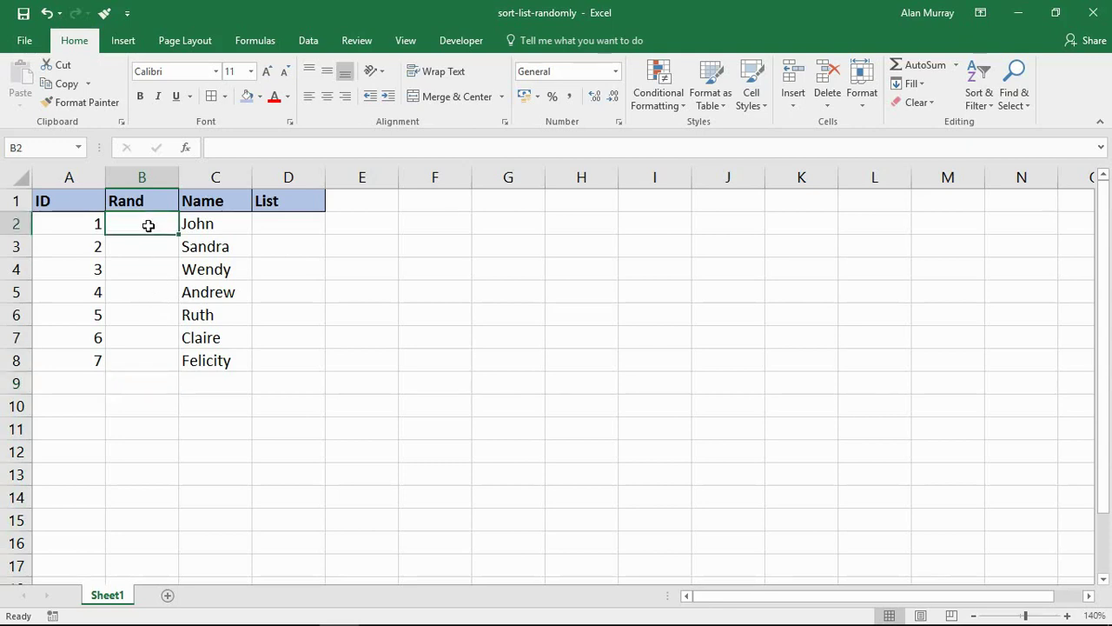
text(=RAND)
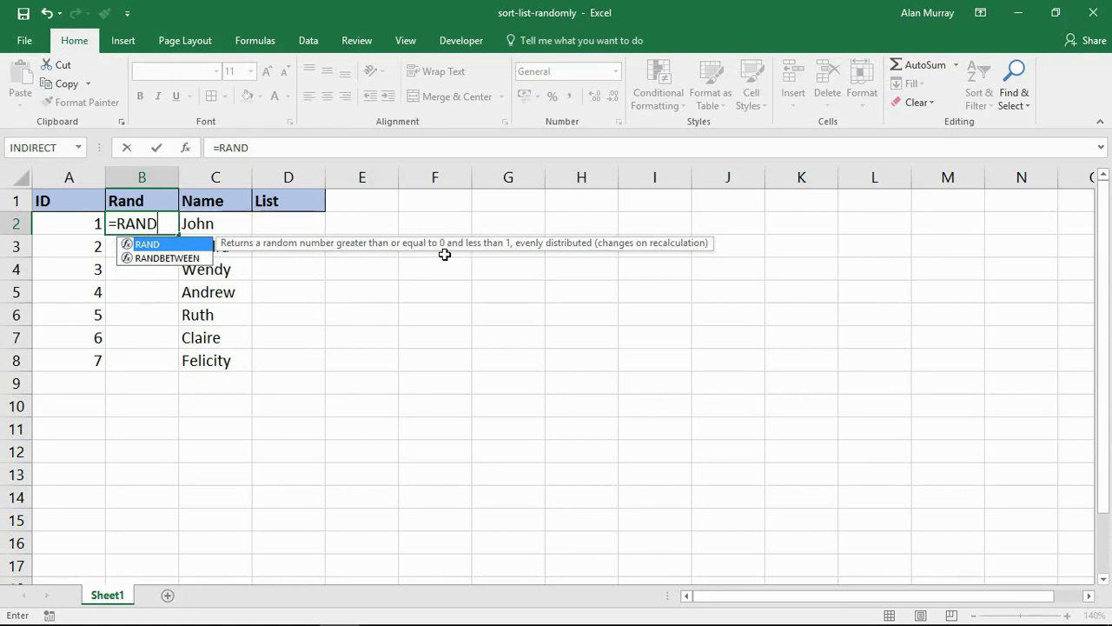
text(()
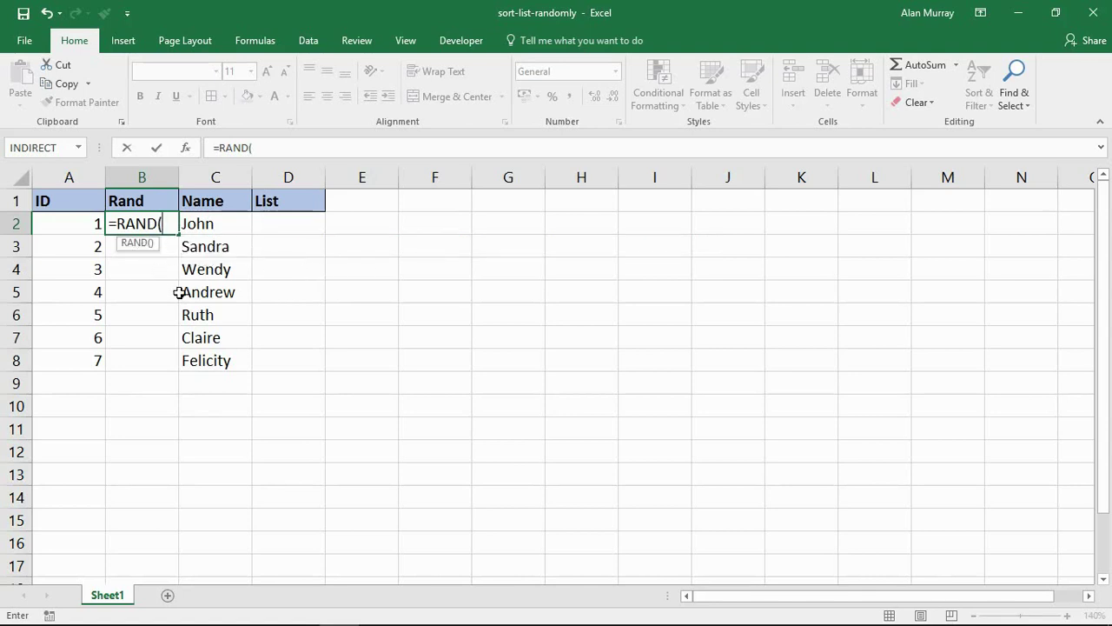
text())
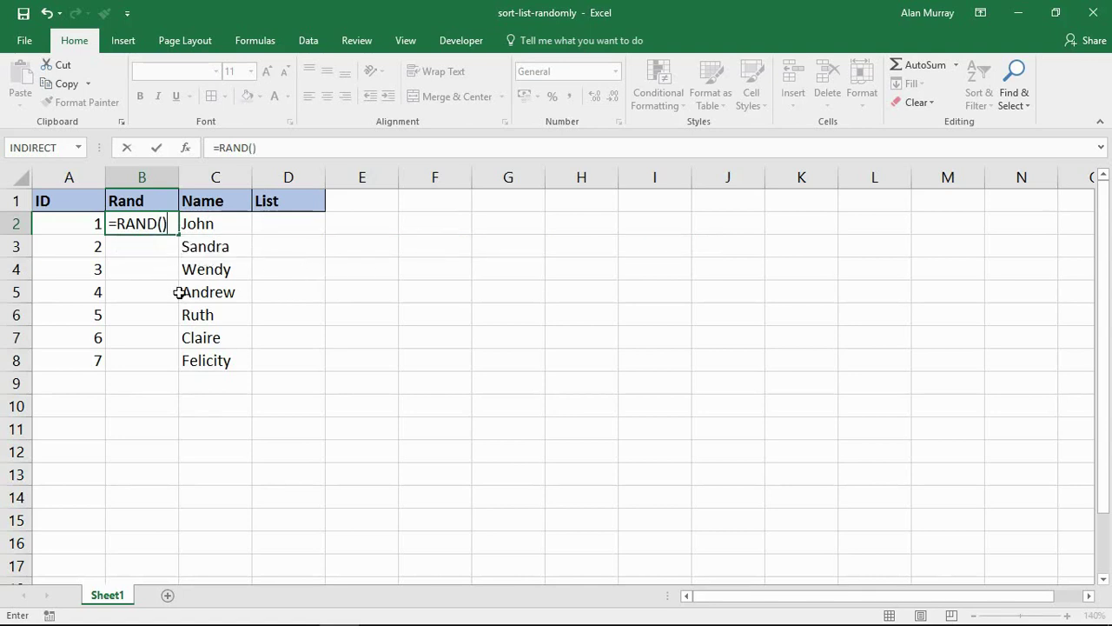
key(Return)
click(170, 225)
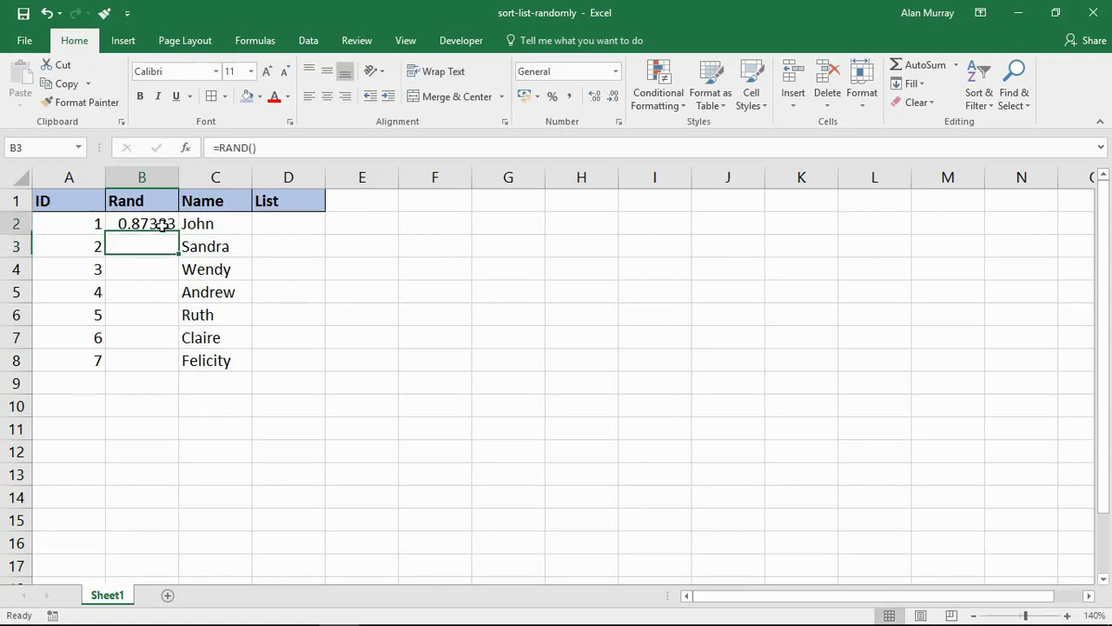
drag(179, 235, 177, 377)
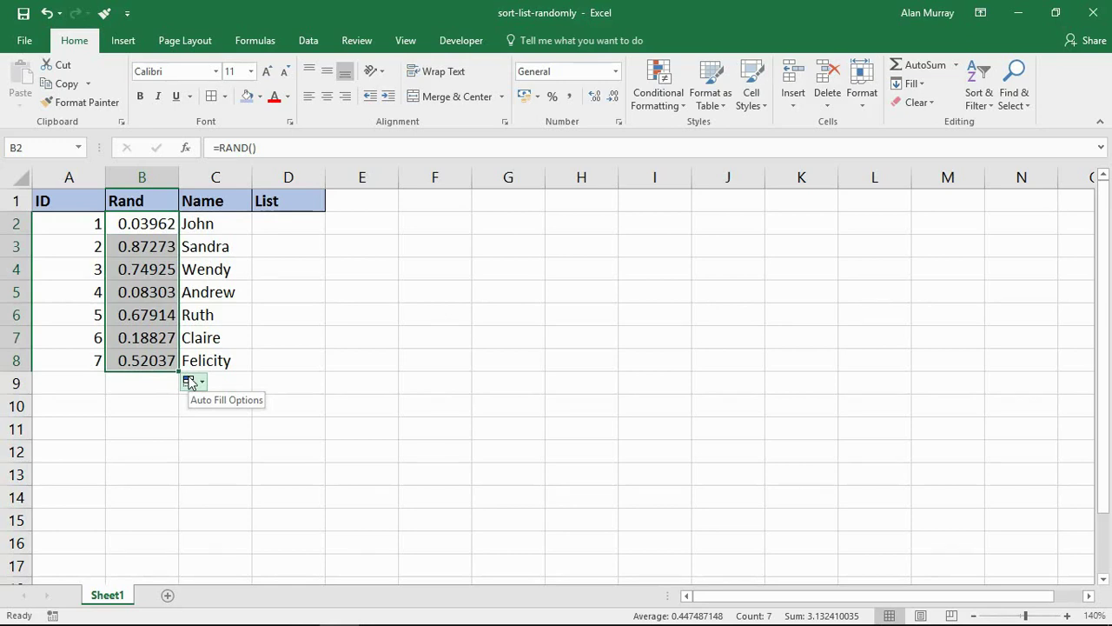
Examine how the ID, Rand and Name columns line up with the empty List column in rows 2 to 8
click(282, 228)
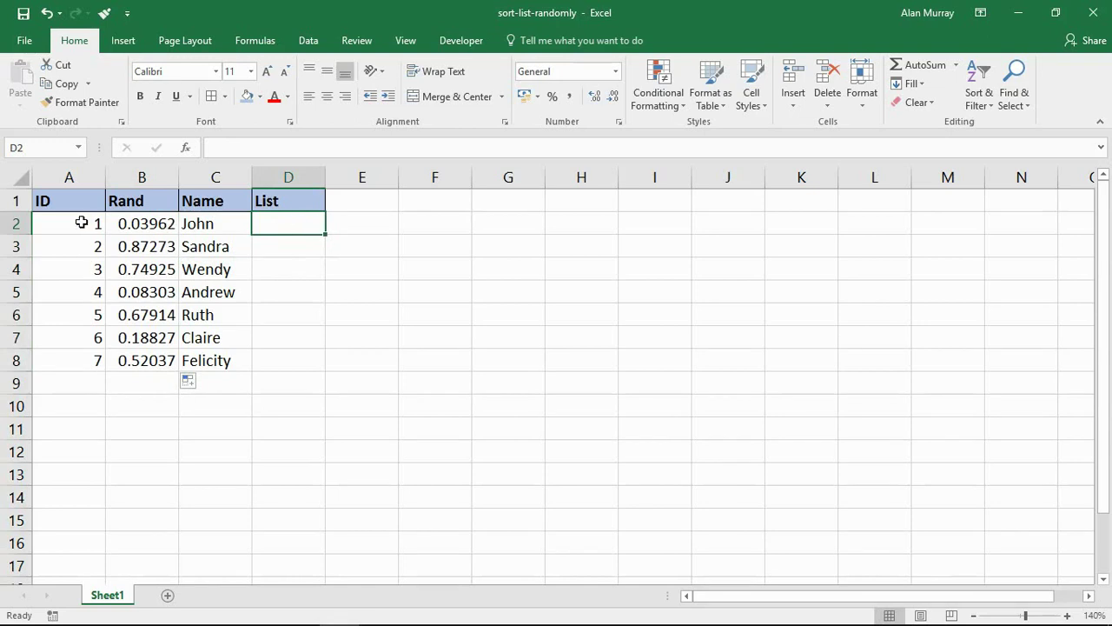
drag(82, 224, 142, 361)
drag(77, 247, 139, 268)
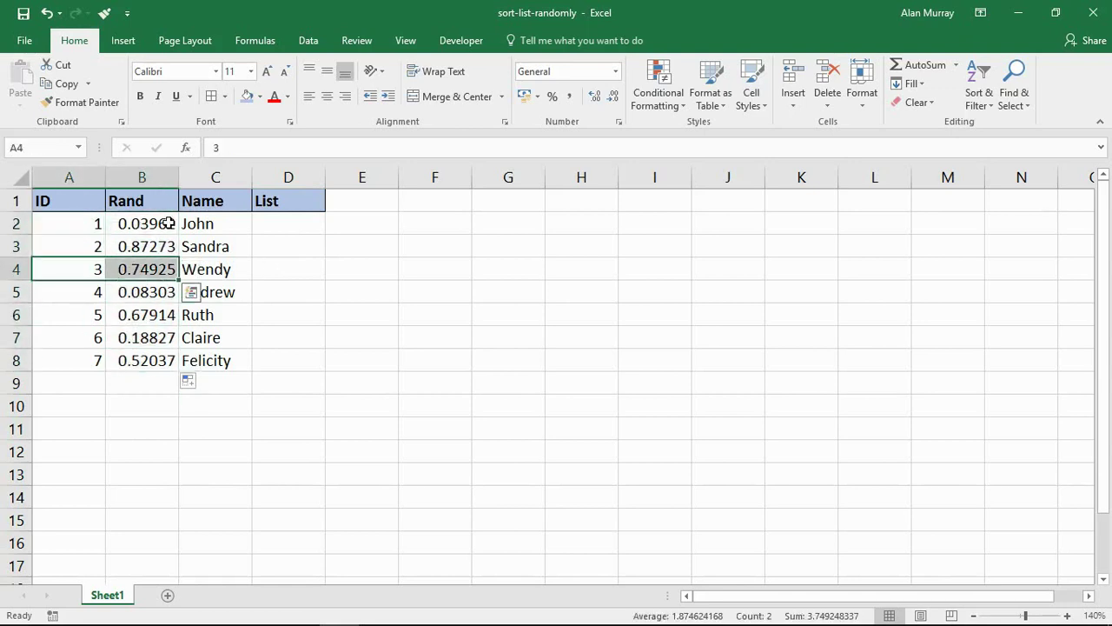
drag(167, 224, 163, 308)
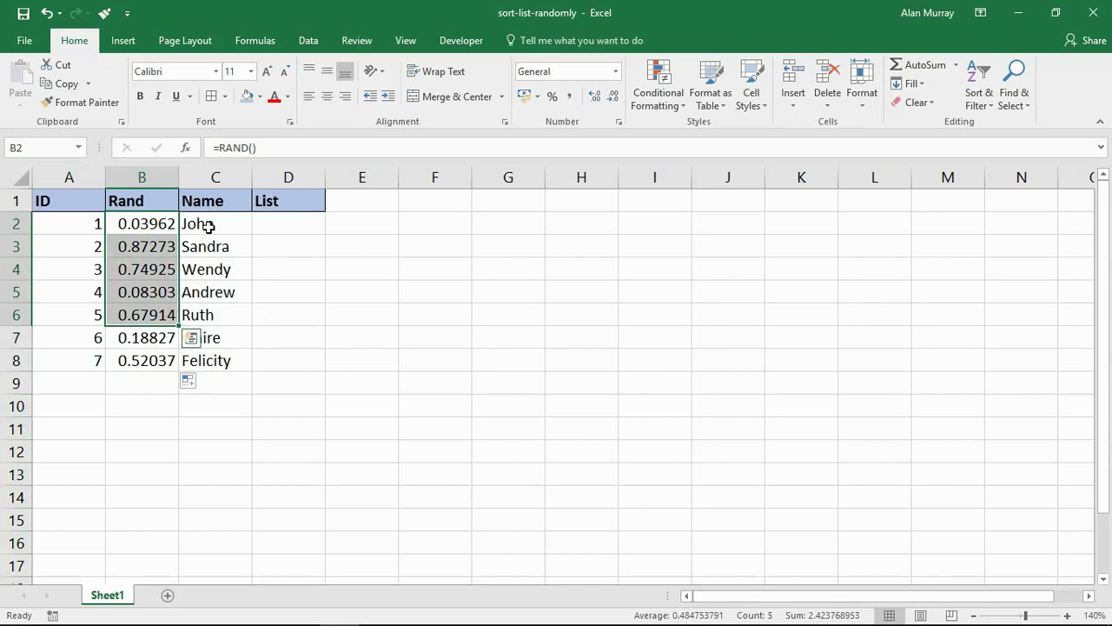
drag(208, 226, 218, 275)
click(273, 222)
drag(273, 245, 268, 352)
drag(258, 217, 262, 358)
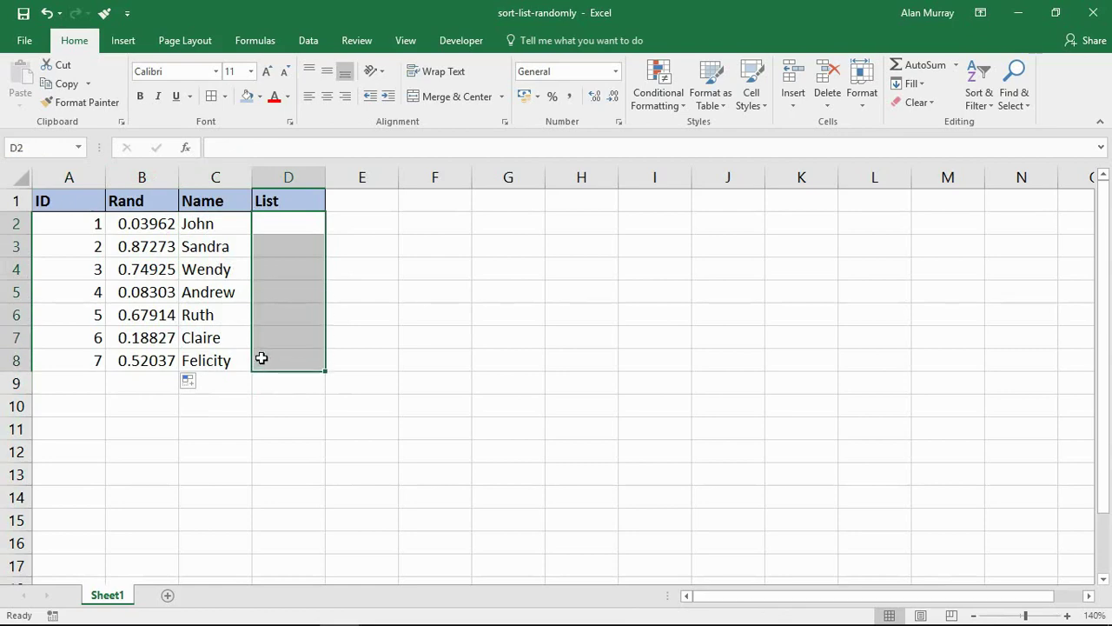
click(381, 317)
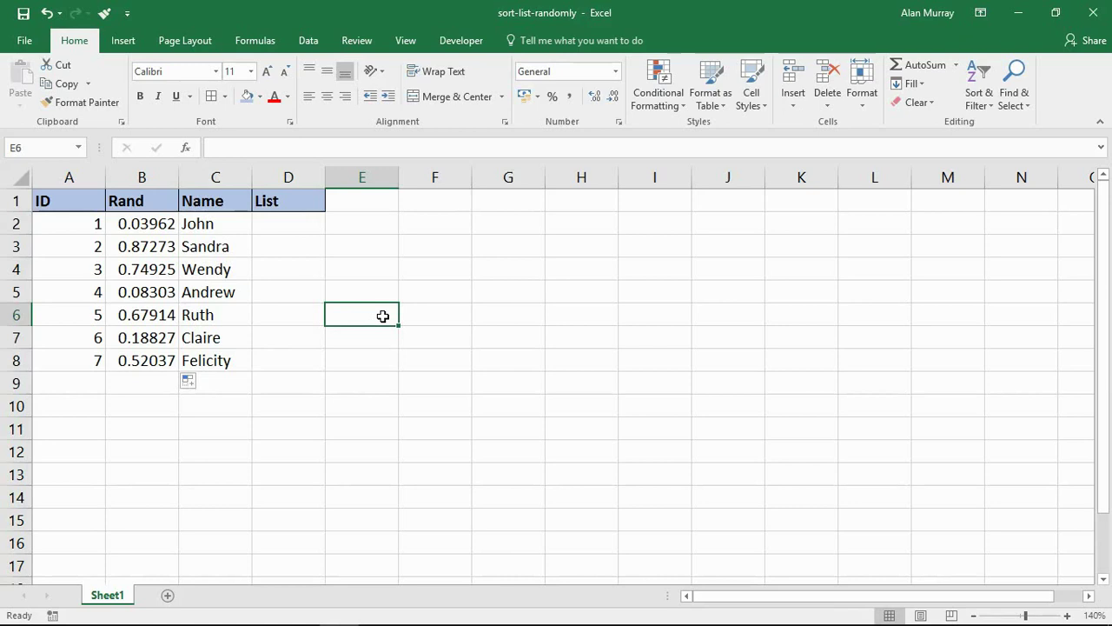
drag(150, 226, 165, 339)
Begin a VLOOKUP formula in cell D2 with LARGE($B$2:$B$8,A2) as its lookup value
click(325, 227)
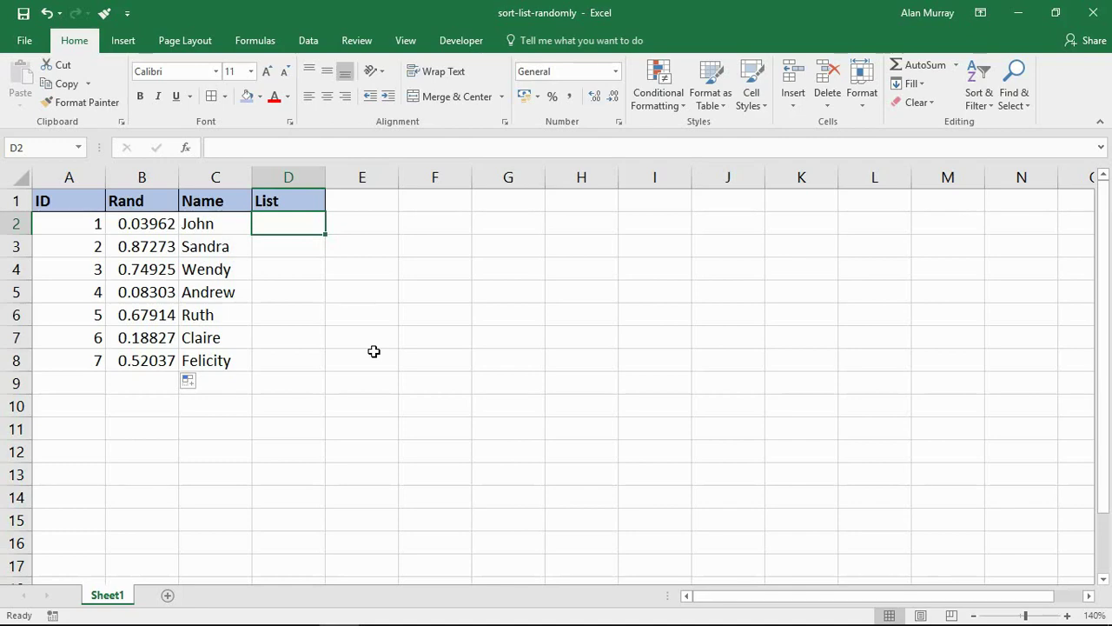
scroll(374, 351, up, 3)
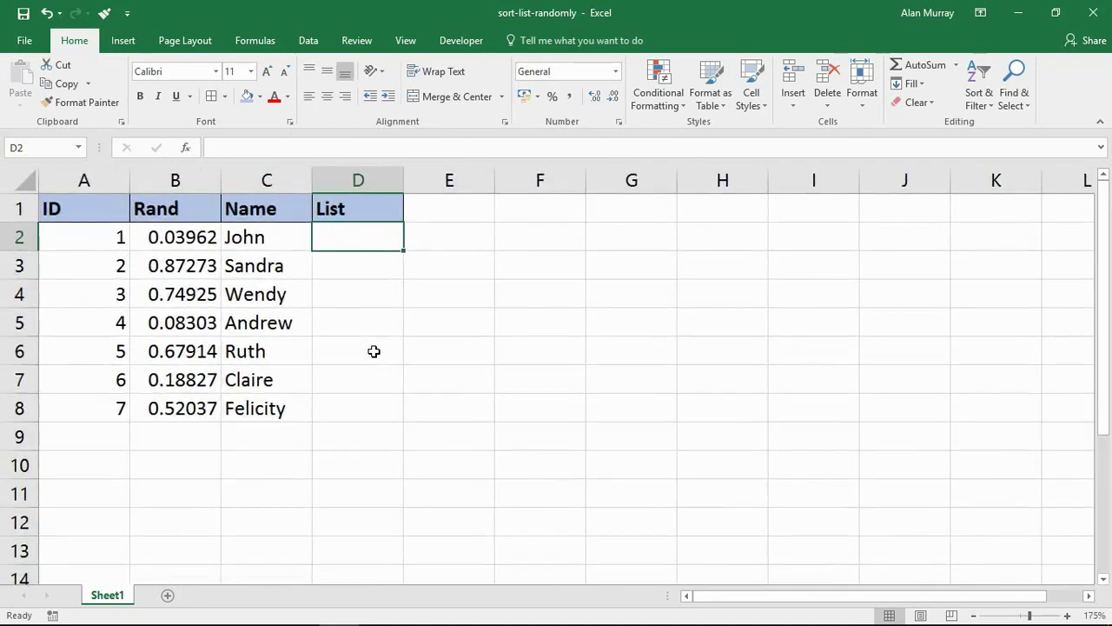
text(=vl)
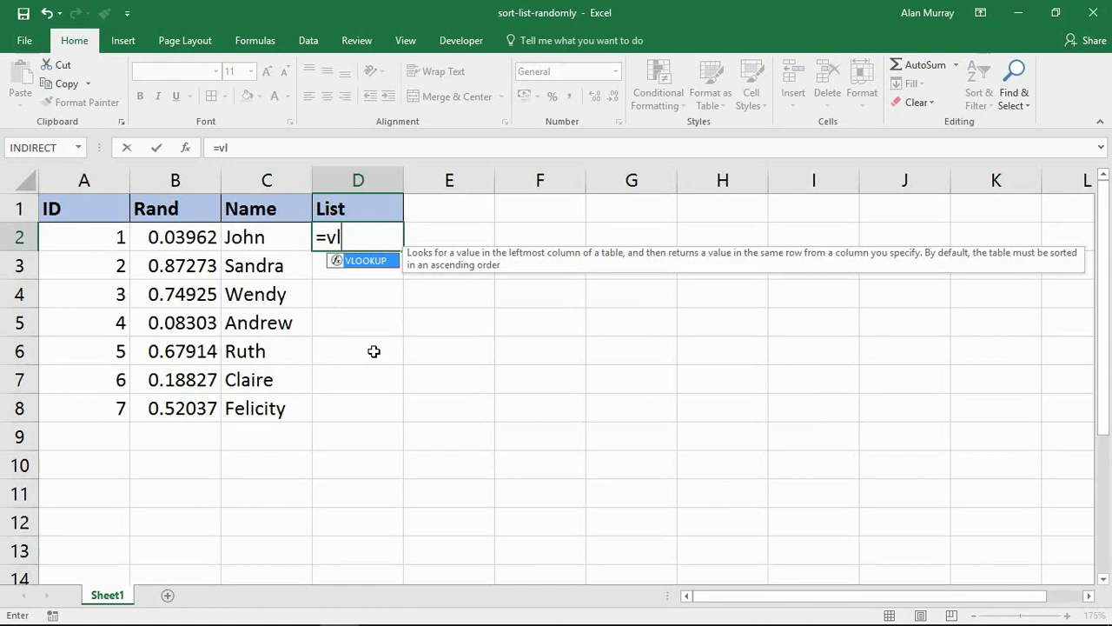
key(Tab)
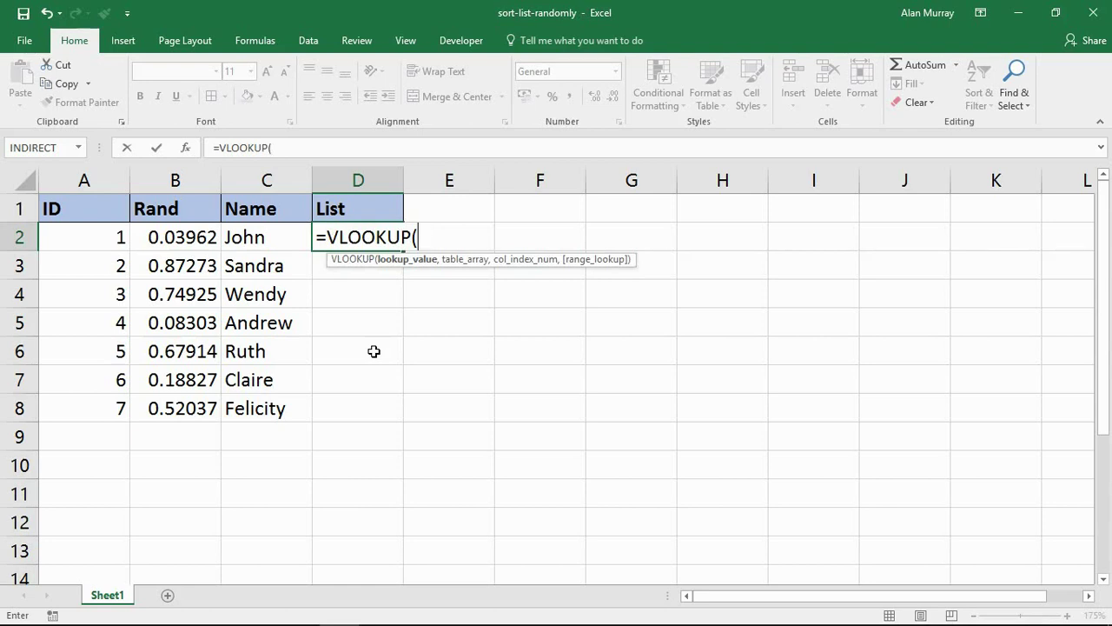
text(lar)
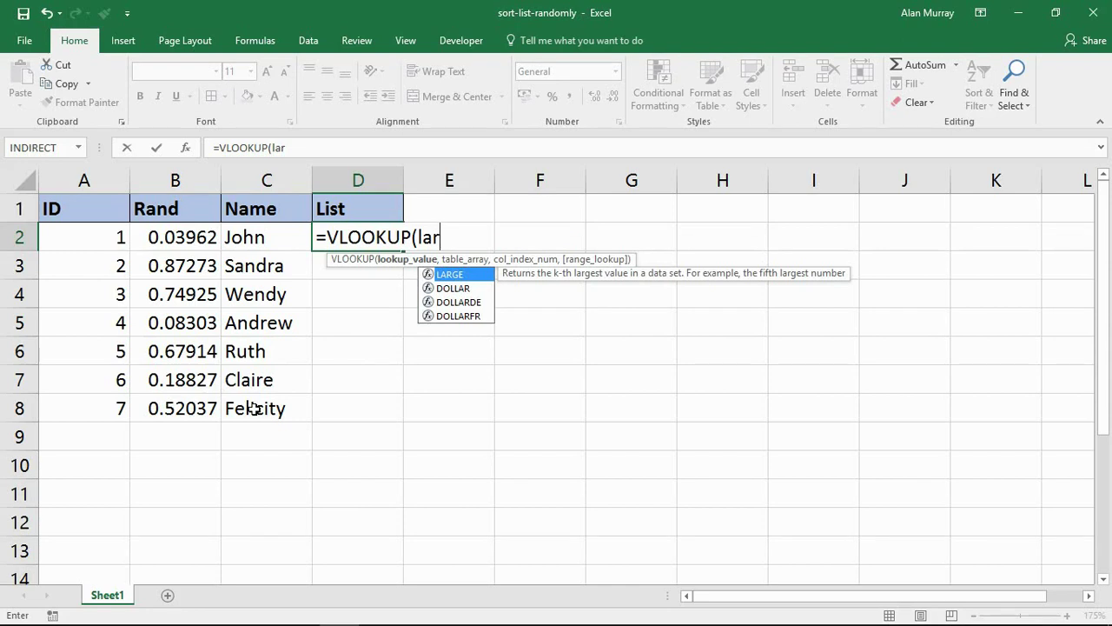
key(Tab)
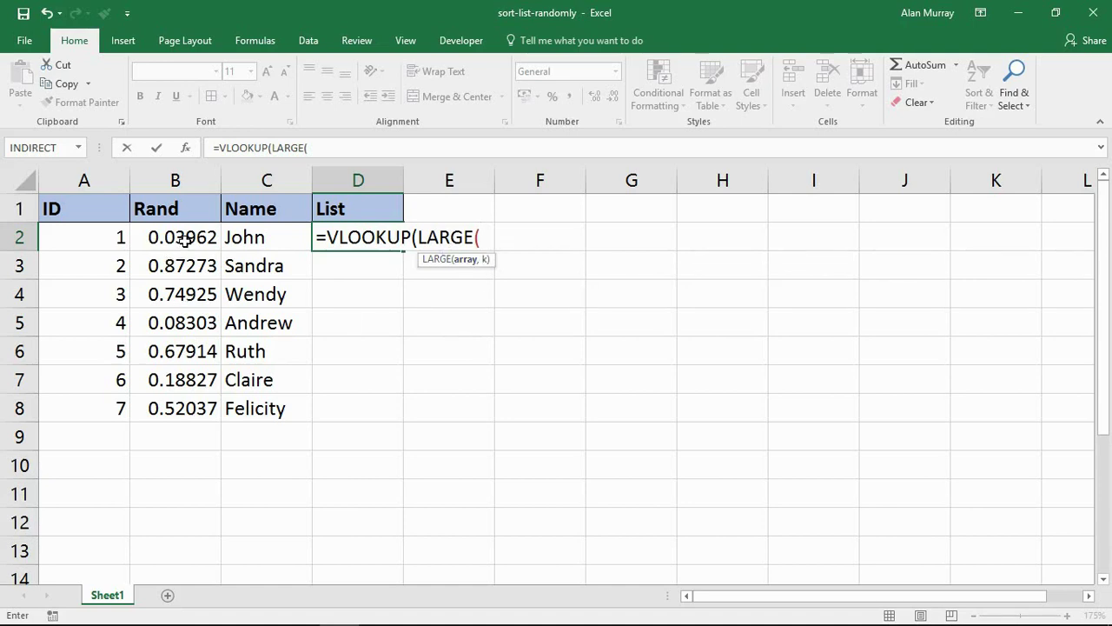
drag(179, 250, 171, 398)
key(F4)
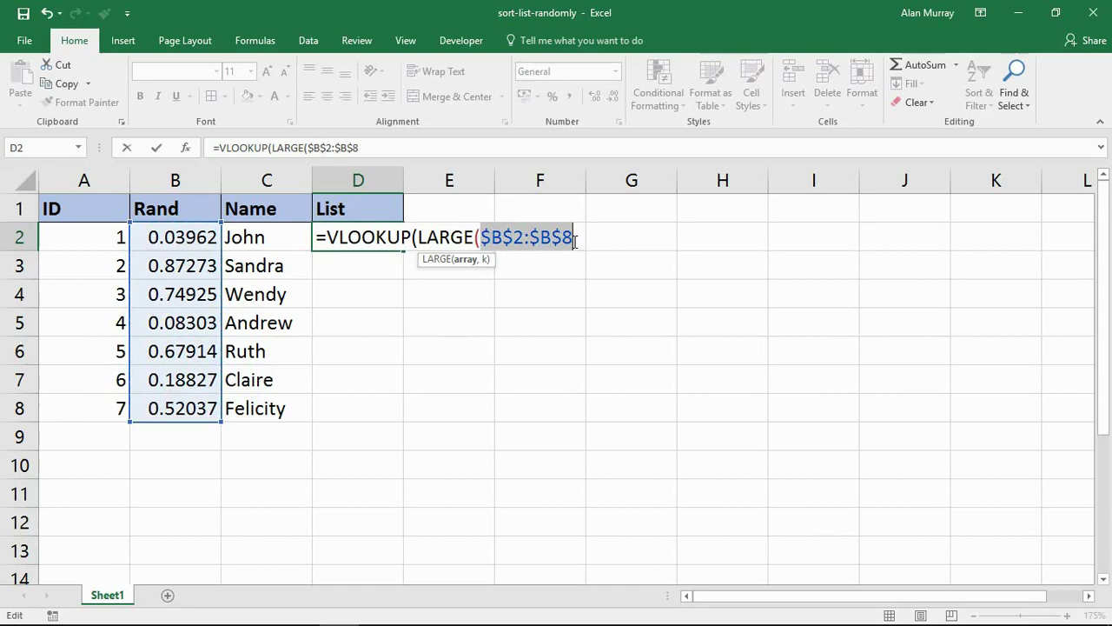
text(,)
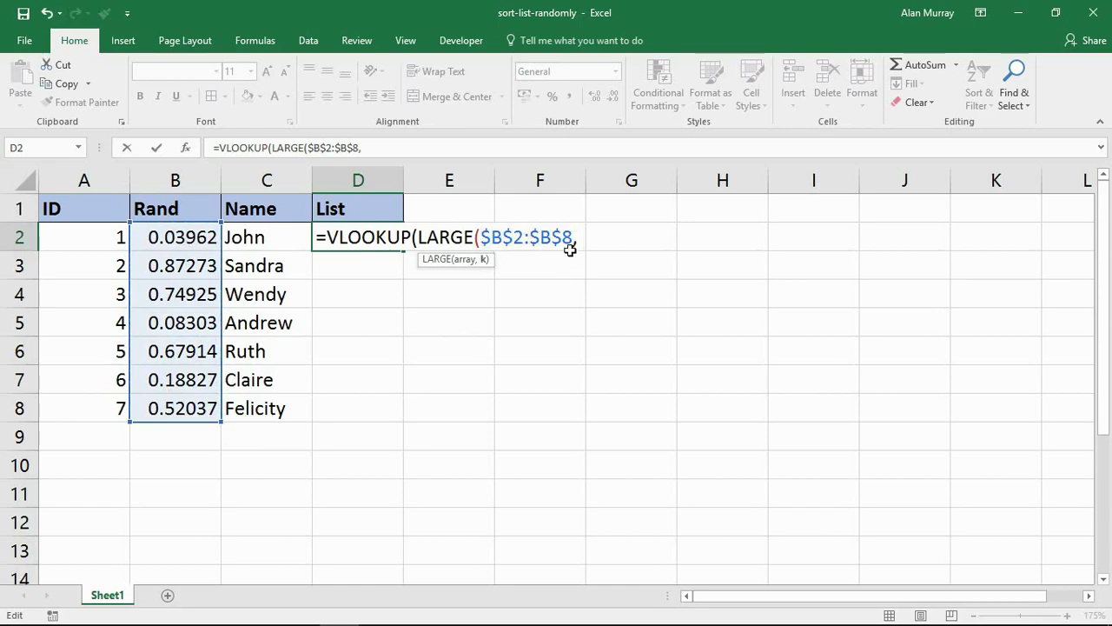
click(108, 236)
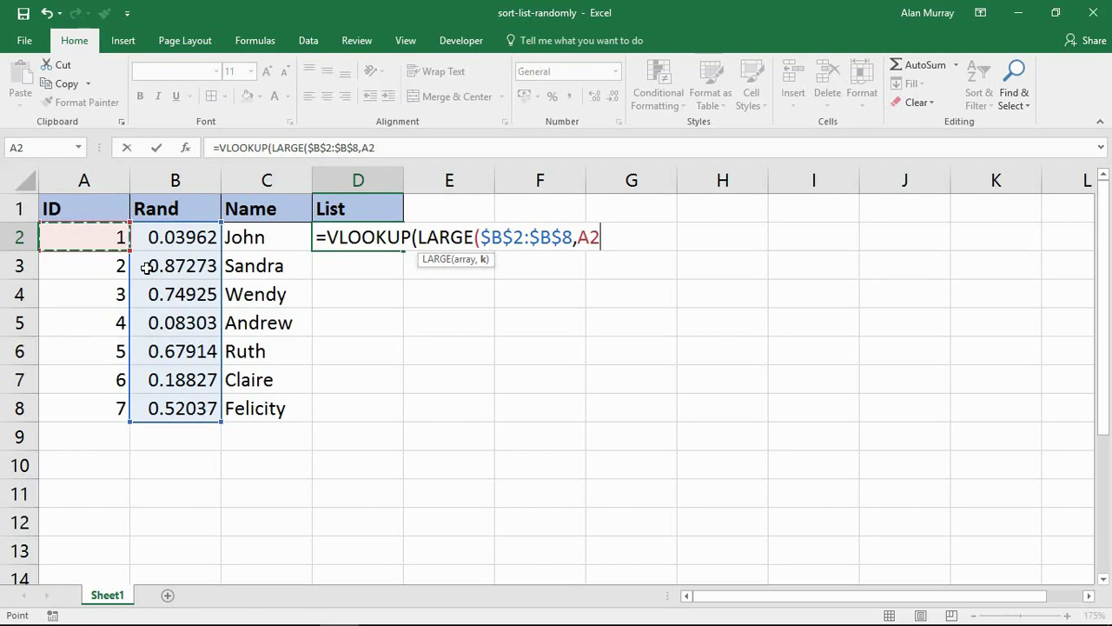
text())
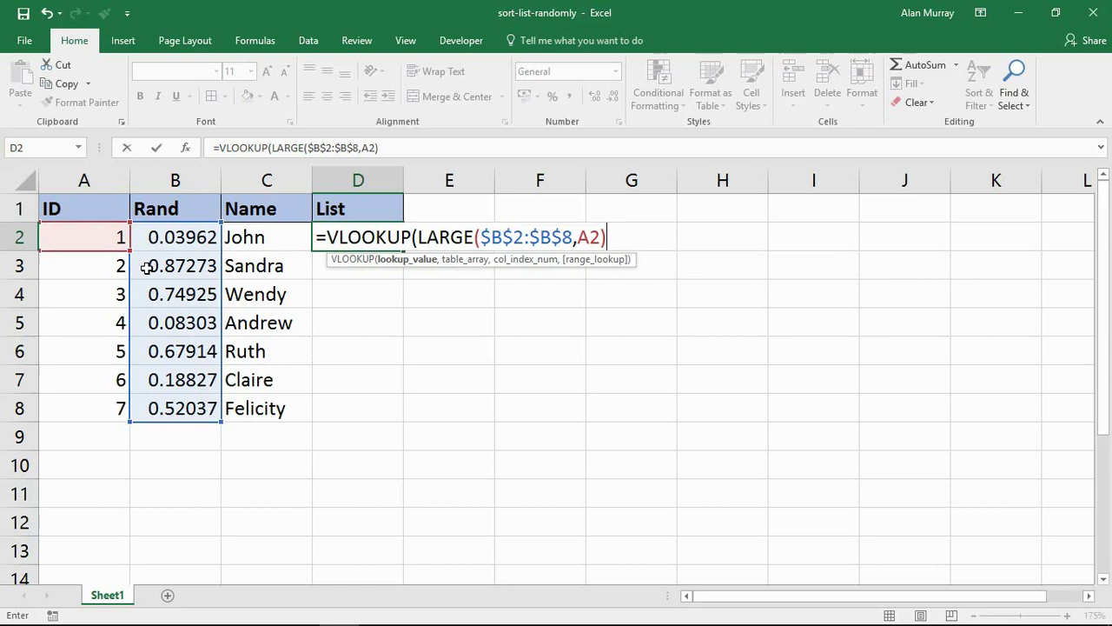
Complete the VLOOKUP arguments with table range $B$2:$C$8, column index 2 and false for an exact match
text(,)
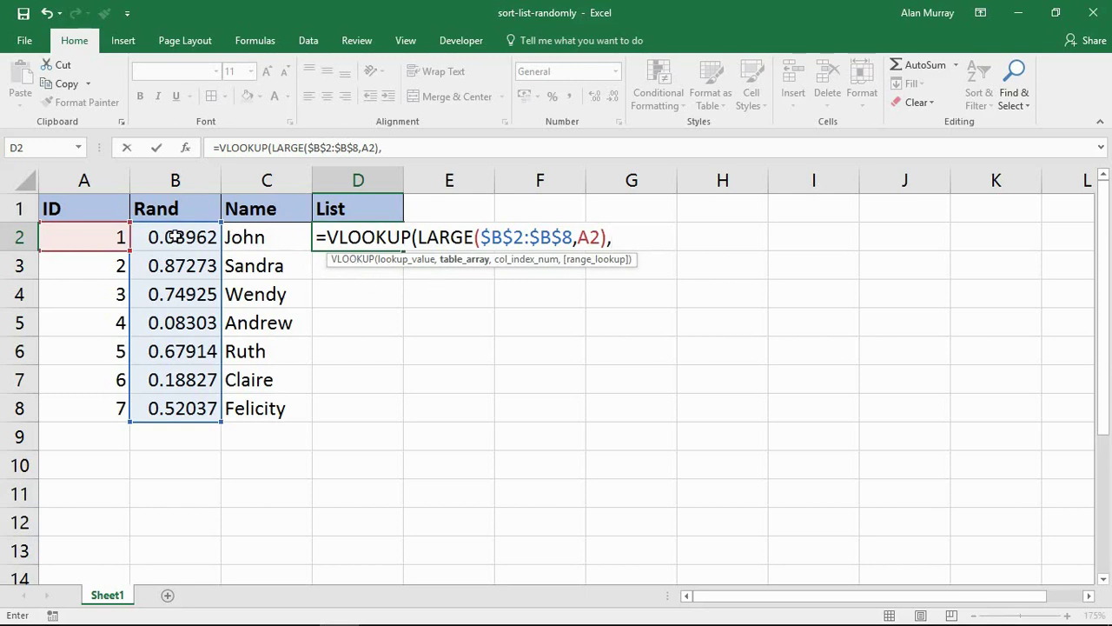
drag(175, 236, 271, 404)
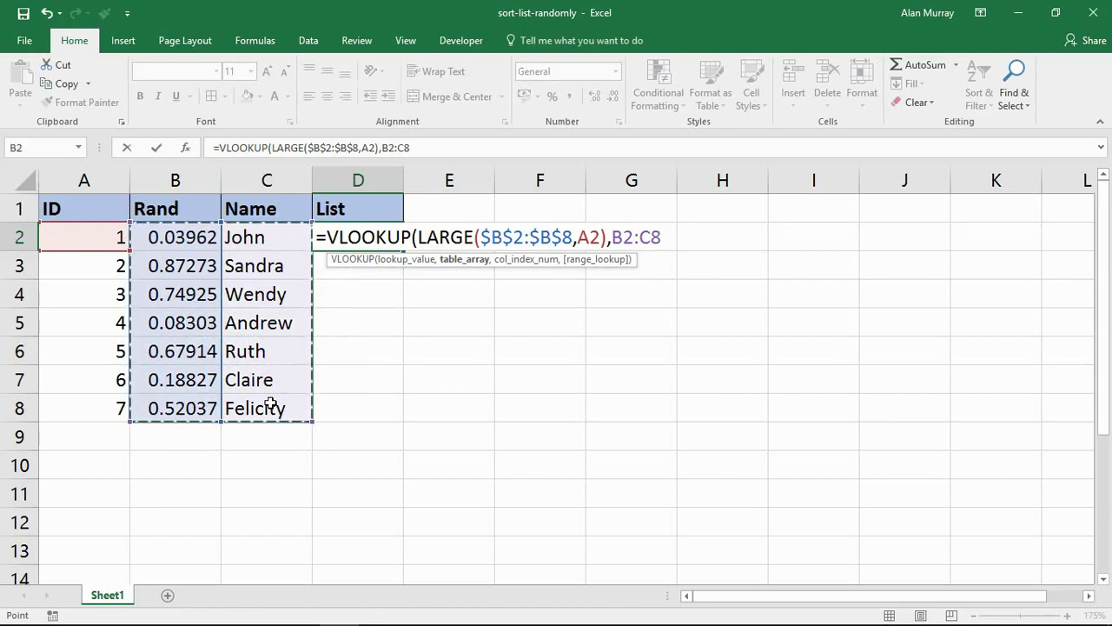
key(F4)
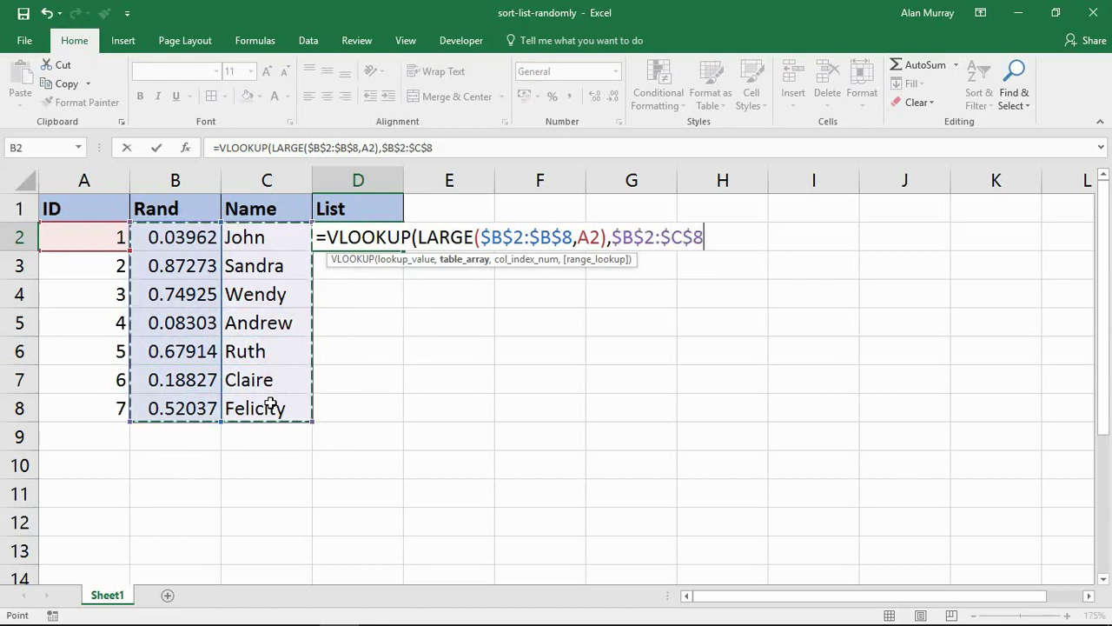
text(,)
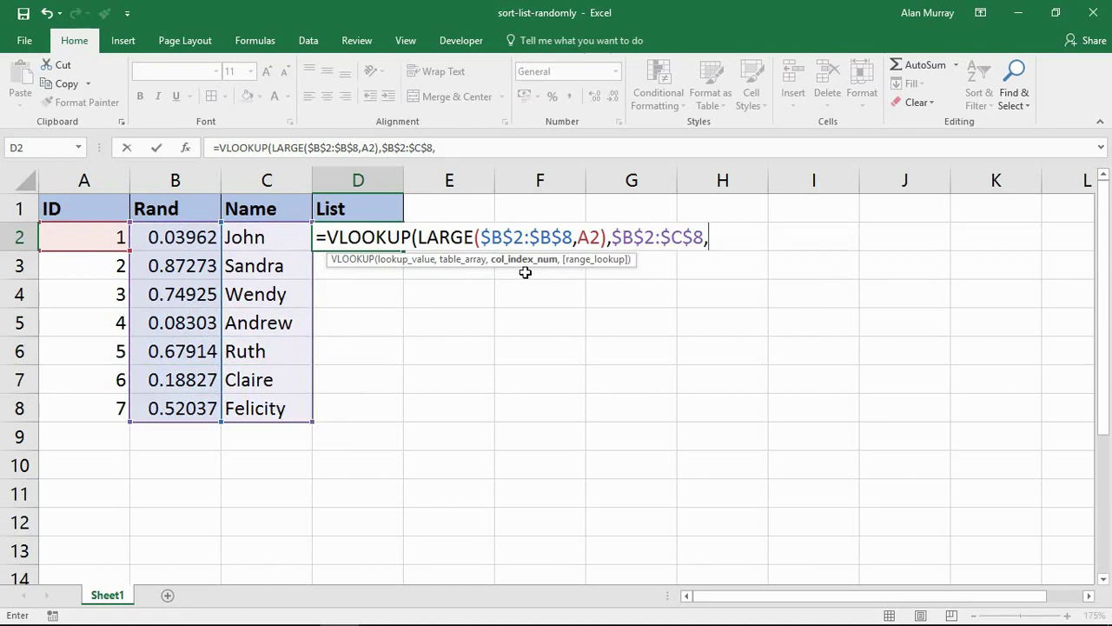
text(2)
text(,false)
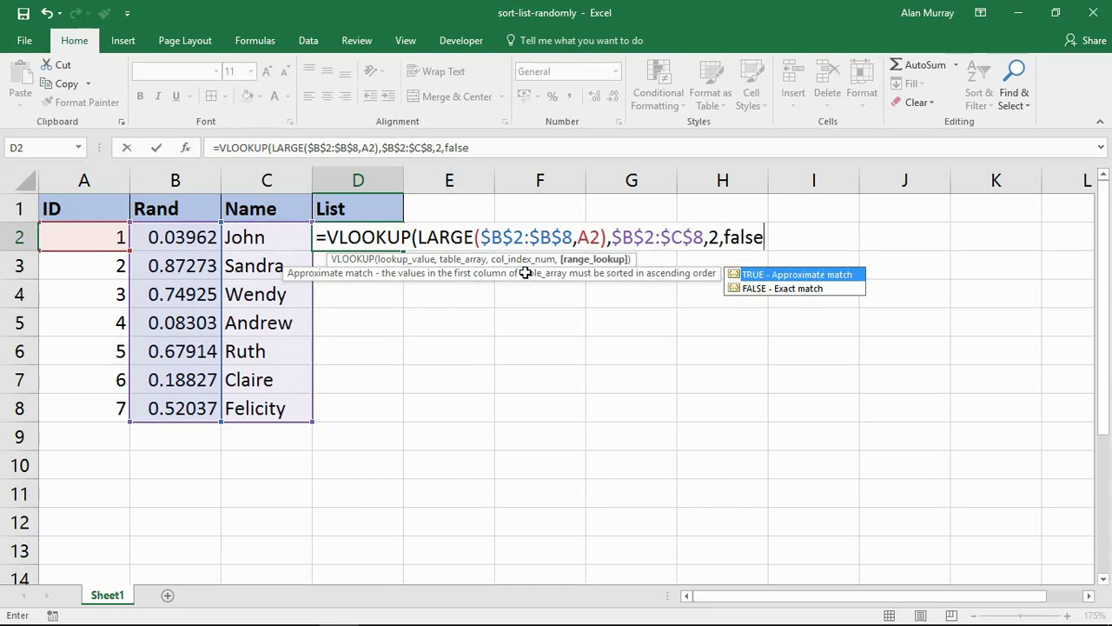
text())
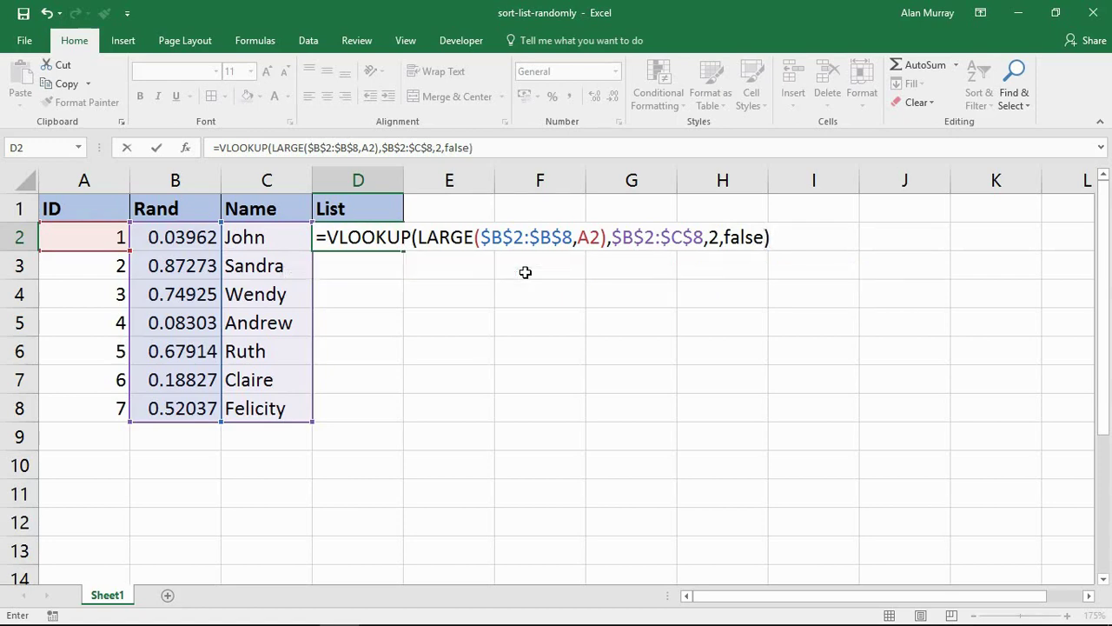
Commit the VLOOKUP formula in D2 and fill it down the List column to D8
drag(418, 237, 608, 239)
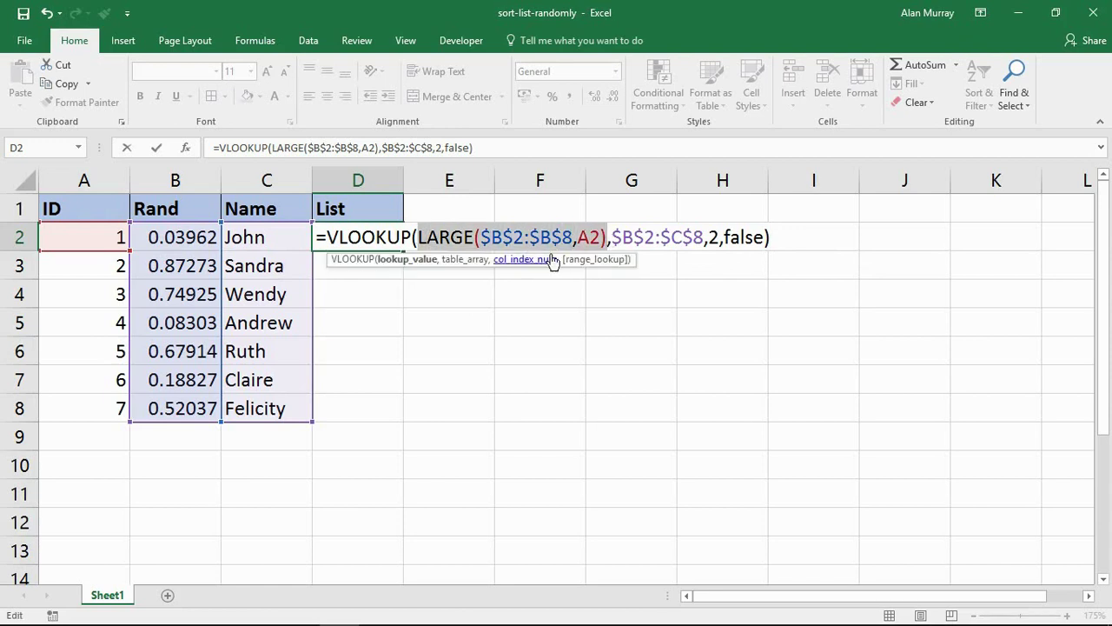
drag(415, 241, 721, 239)
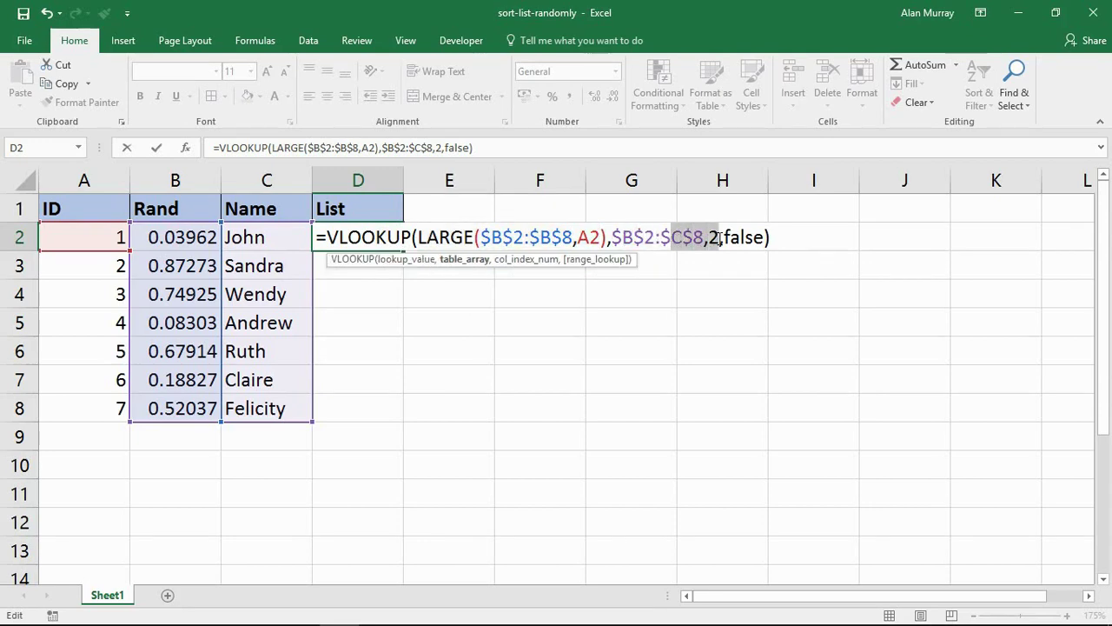
click(722, 239)
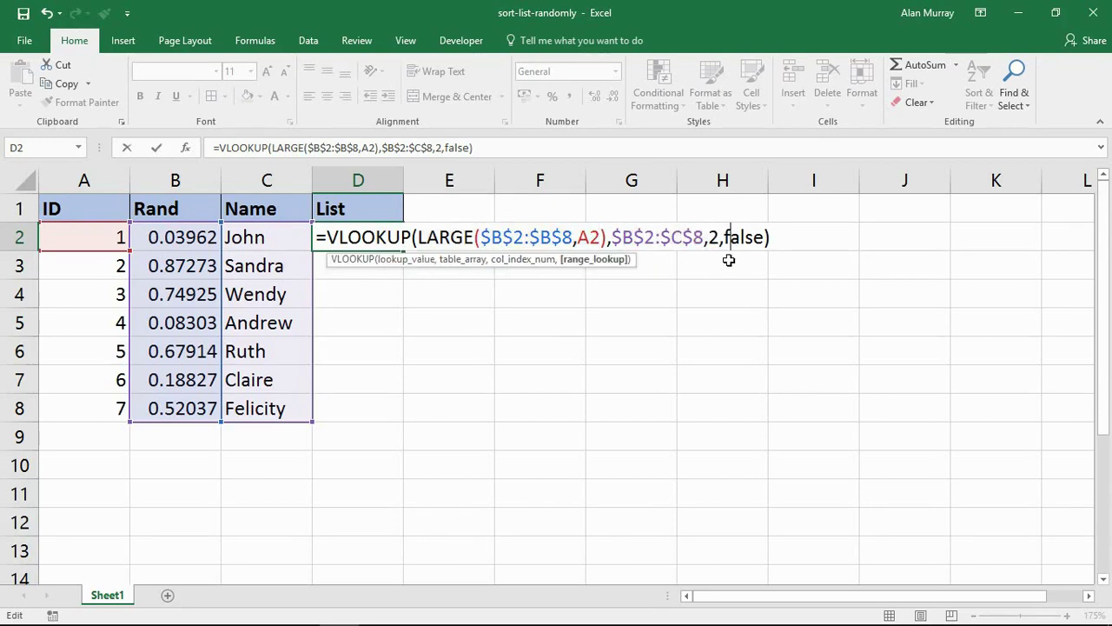
key(Return)
click(402, 238)
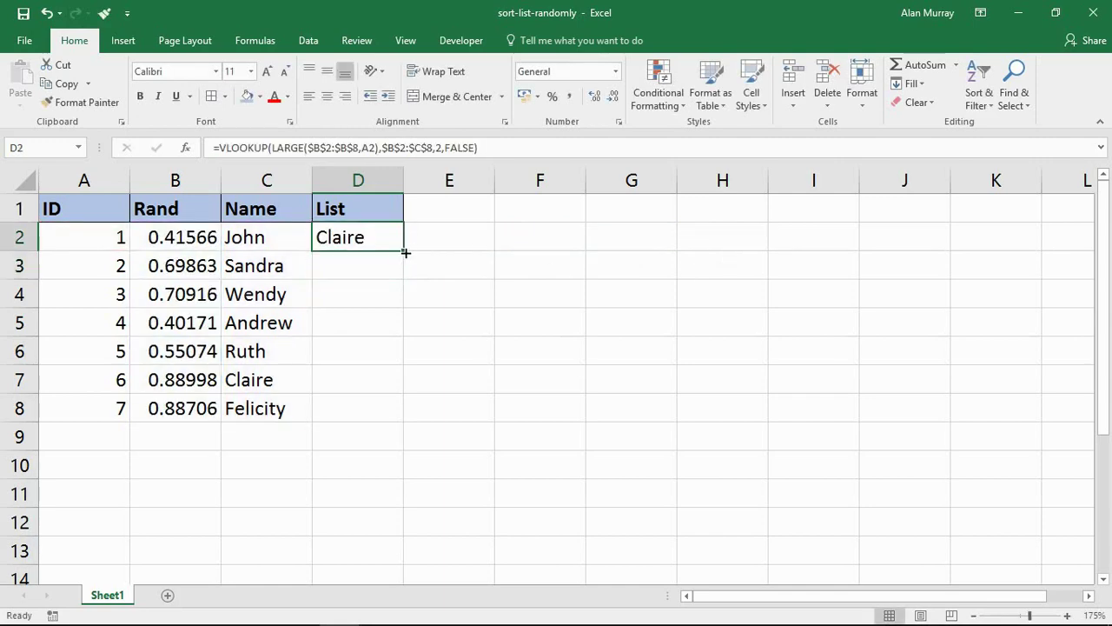
drag(405, 252, 398, 417)
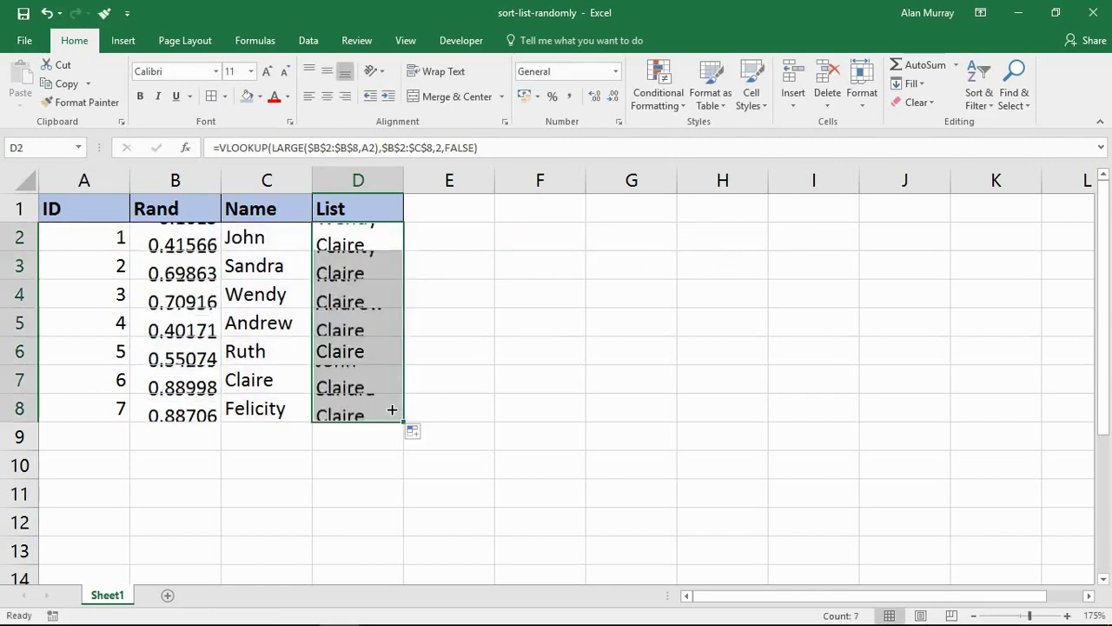
Examine the random values in the Rand column, the helper columns B and C, and the VLOOKUP results in D2:D8
drag(218, 242, 211, 322)
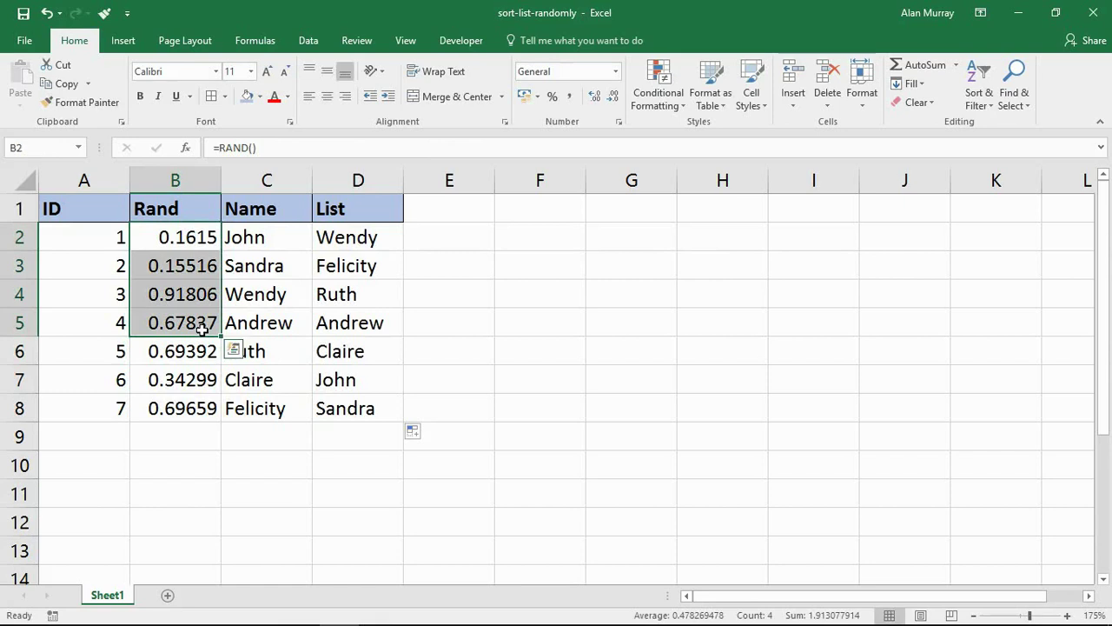
click(465, 355)
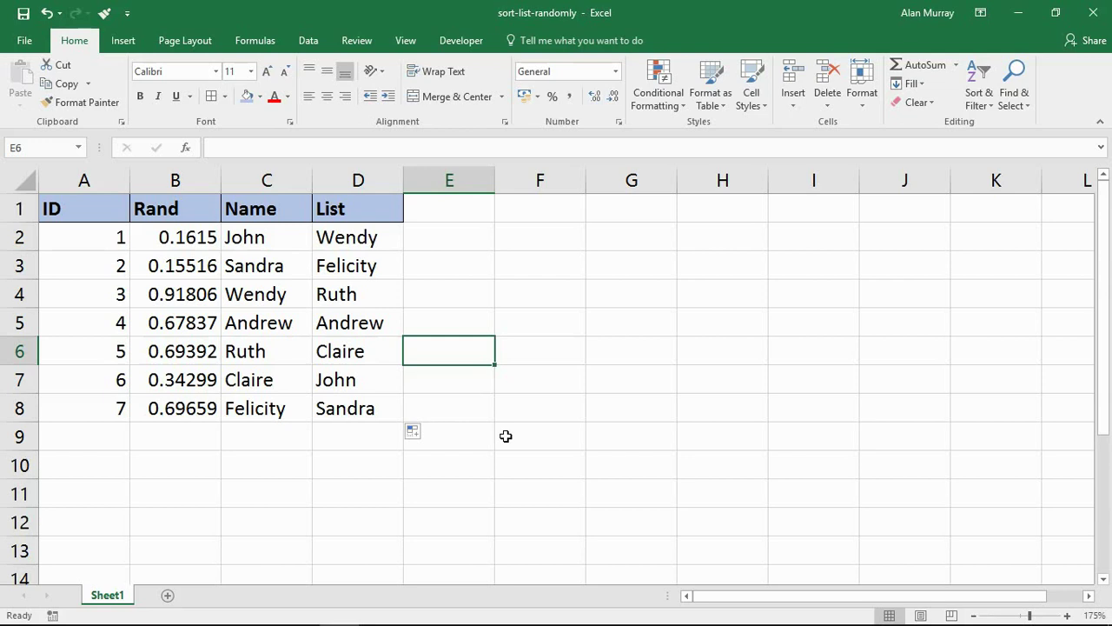
drag(205, 186, 269, 180)
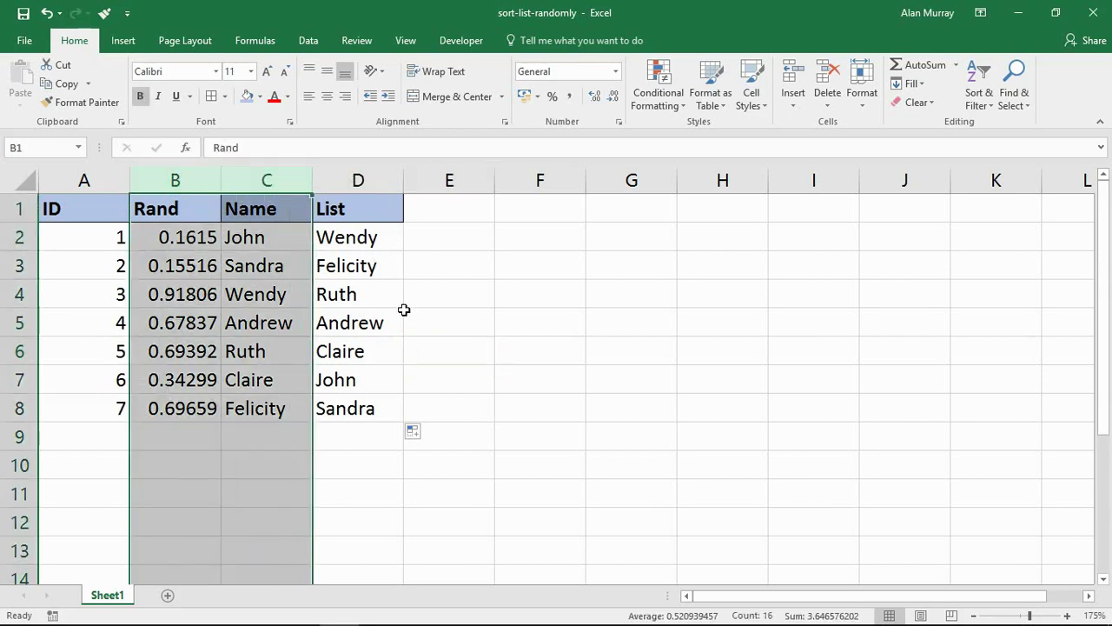
click(441, 326)
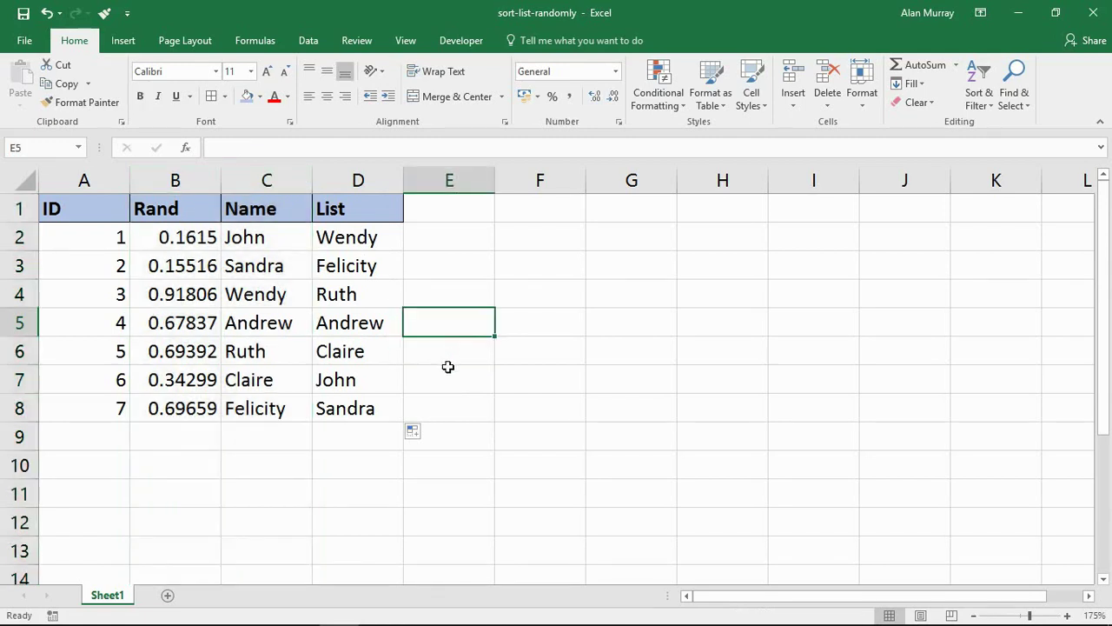
drag(369, 241, 371, 406)
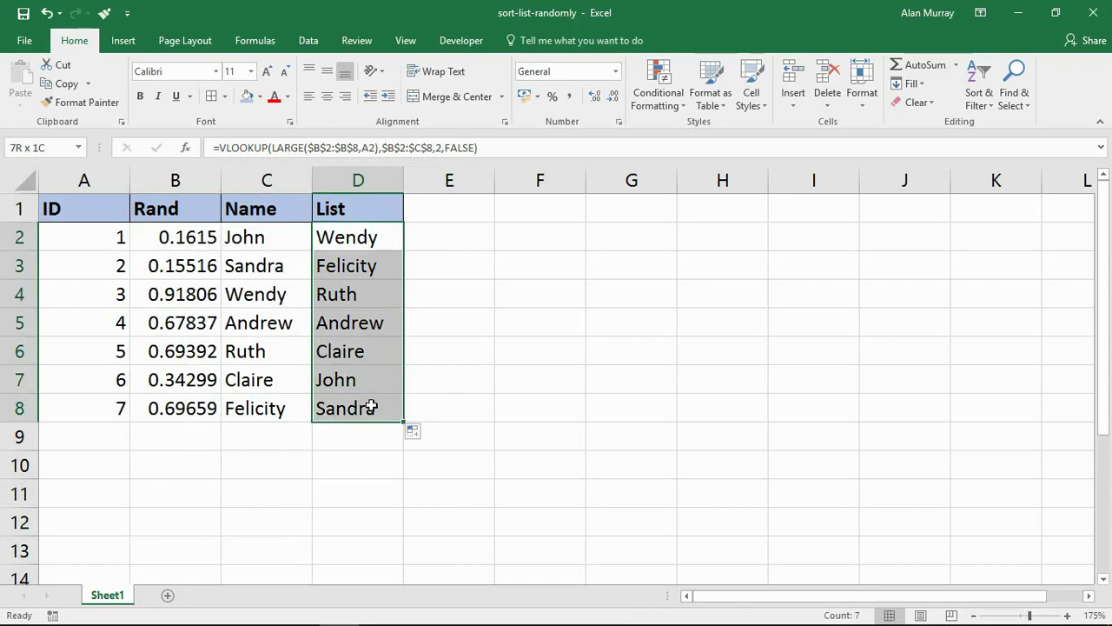
click(498, 254)
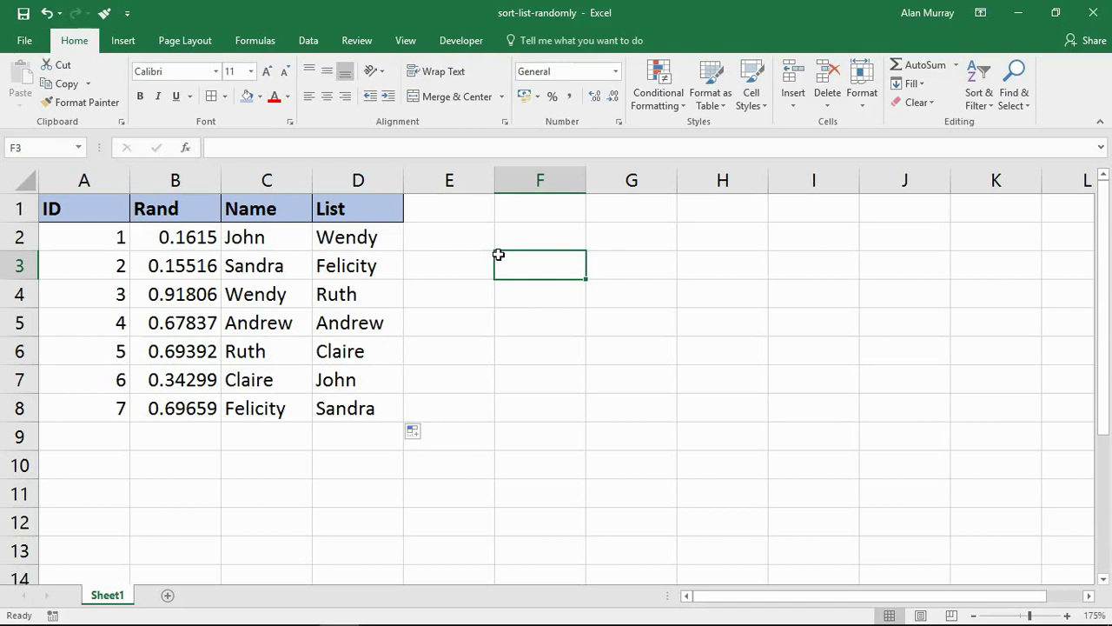
Recalculate the workbook three times to reshuffle the names in the List column
key(F9)
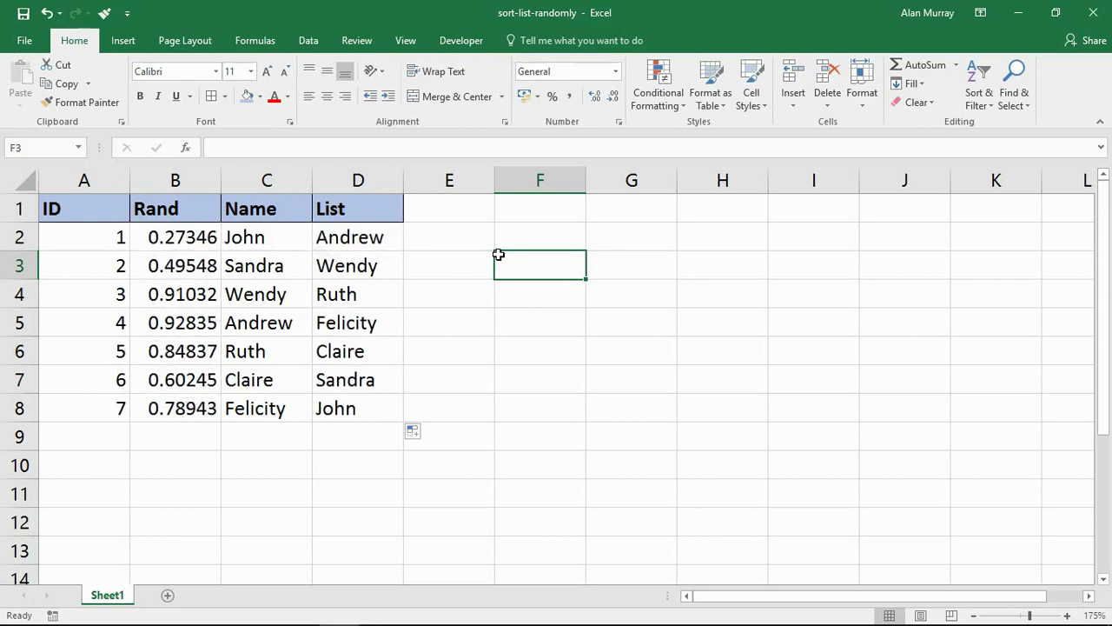
click(372, 238)
click(361, 427)
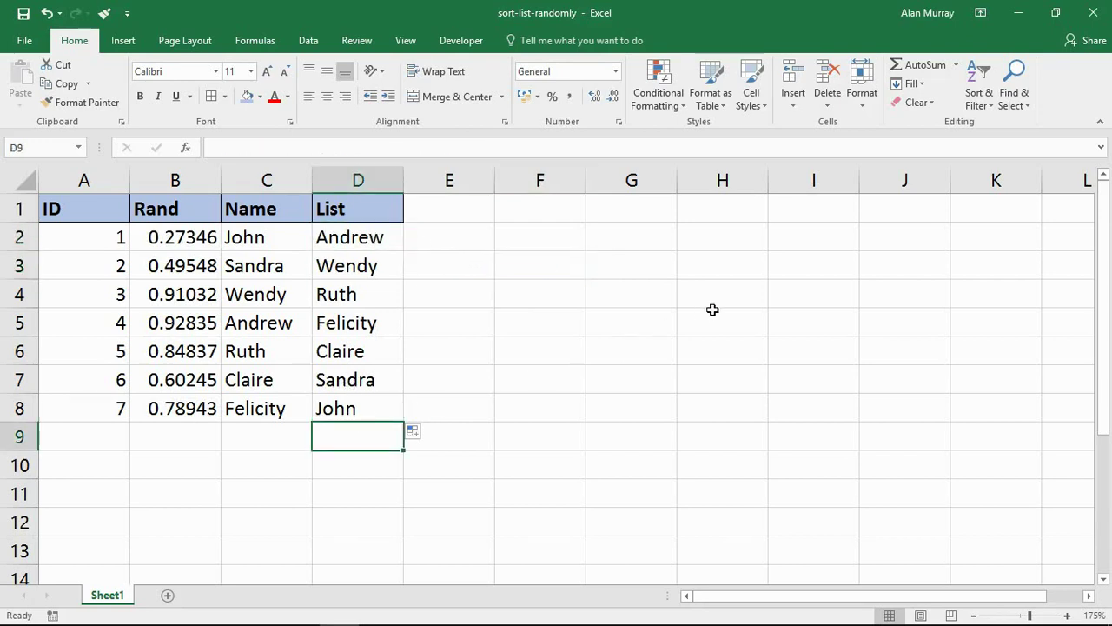
key(F9)
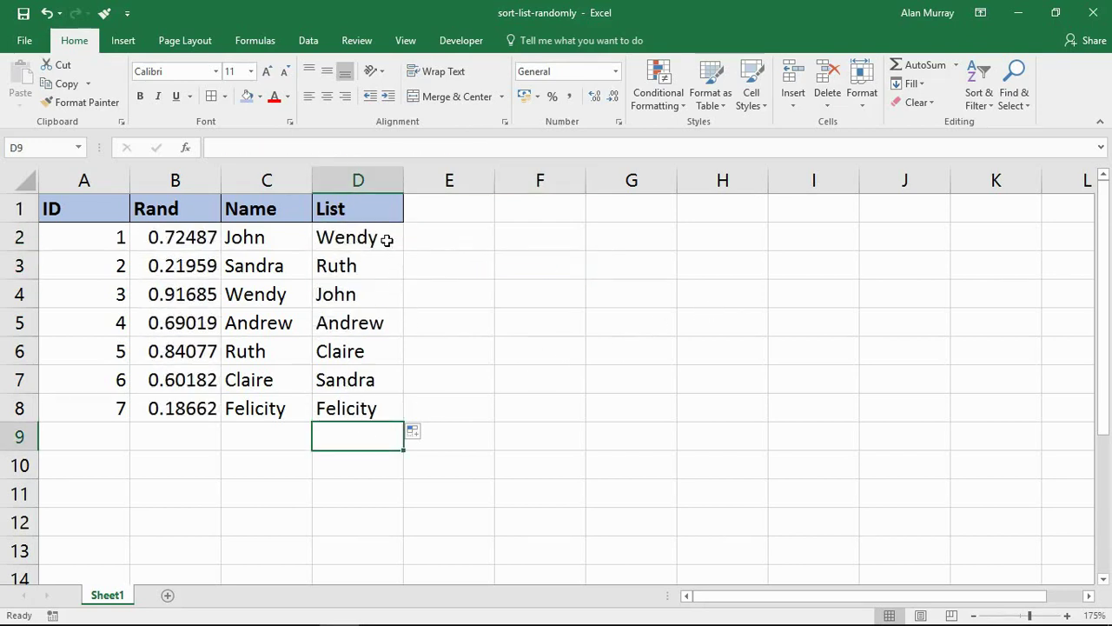
key(F9)
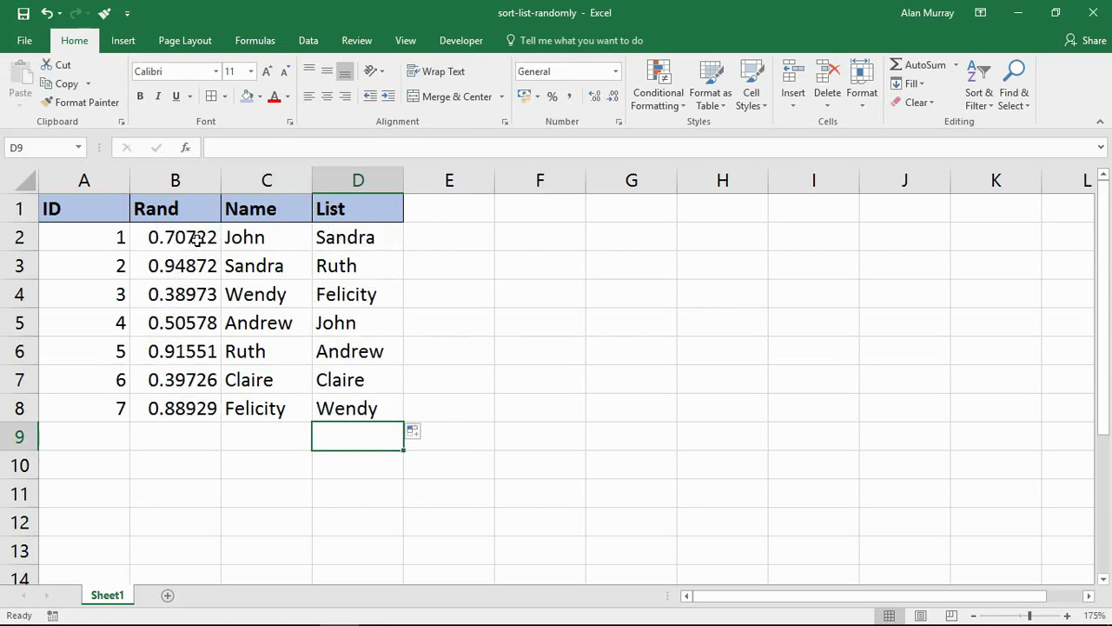
Compare the RAND formulas in B2:B8 with the List formulas in D2:D8 and the first two ID numbers
drag(196, 243, 180, 408)
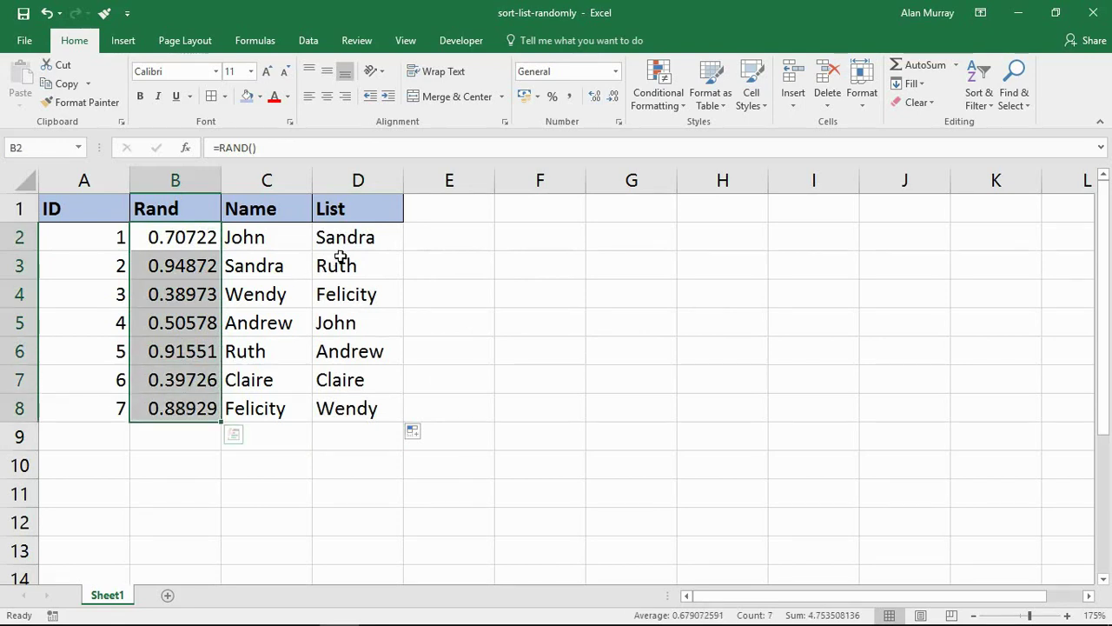
drag(358, 241, 356, 410)
click(117, 237)
click(87, 265)
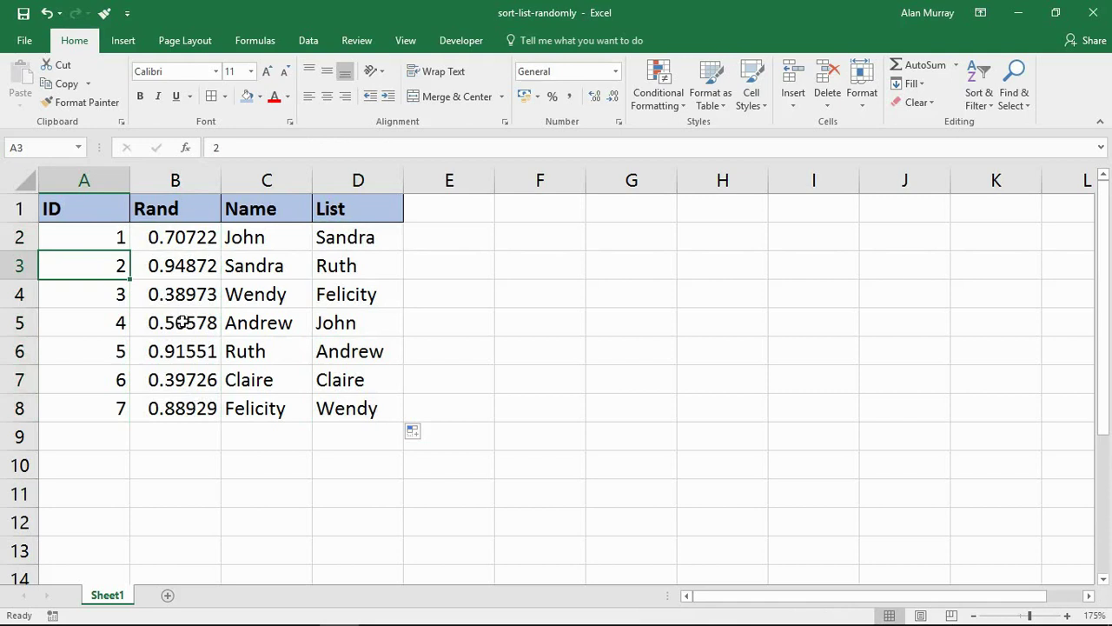
Run Calculate Sheet several times to regenerate the Rand values and the random name order
click(266, 46)
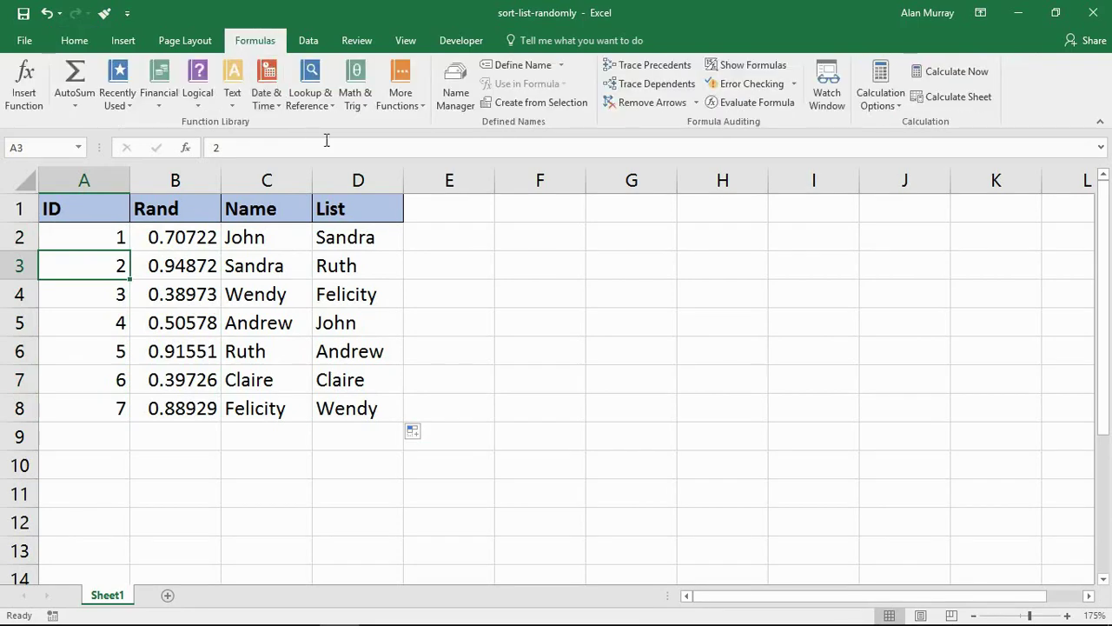
click(942, 101)
click(943, 101)
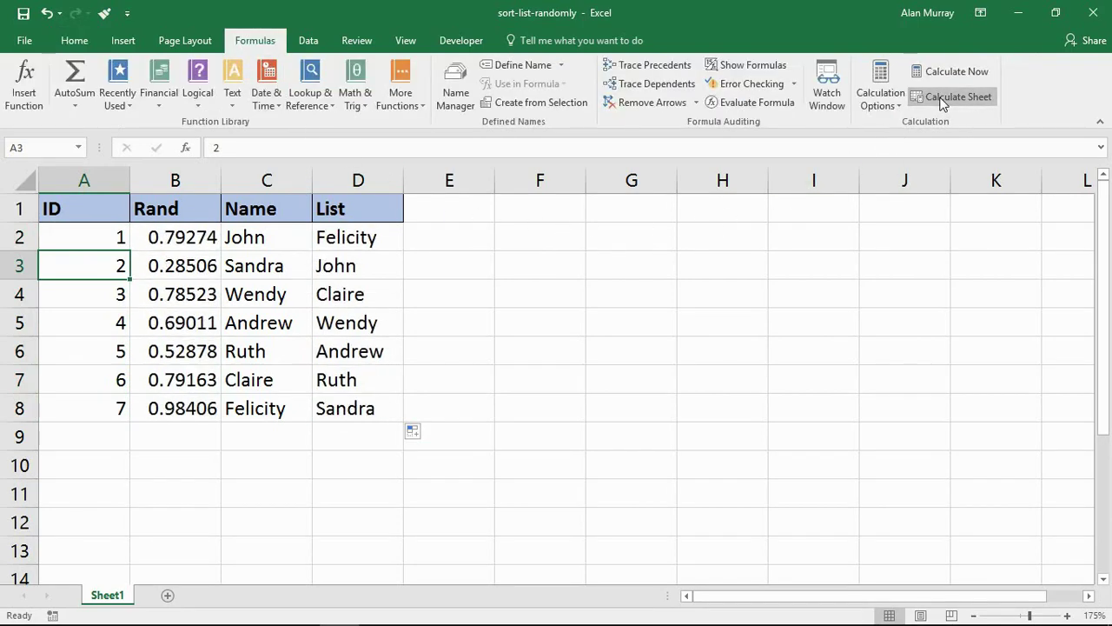
click(945, 100)
click(946, 101)
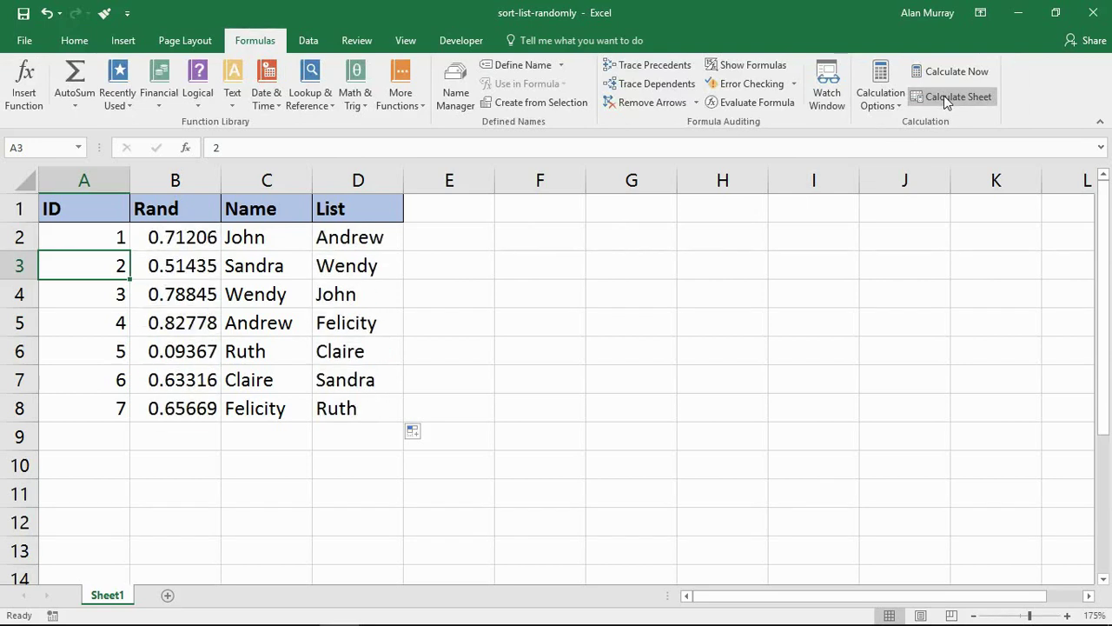
click(945, 101)
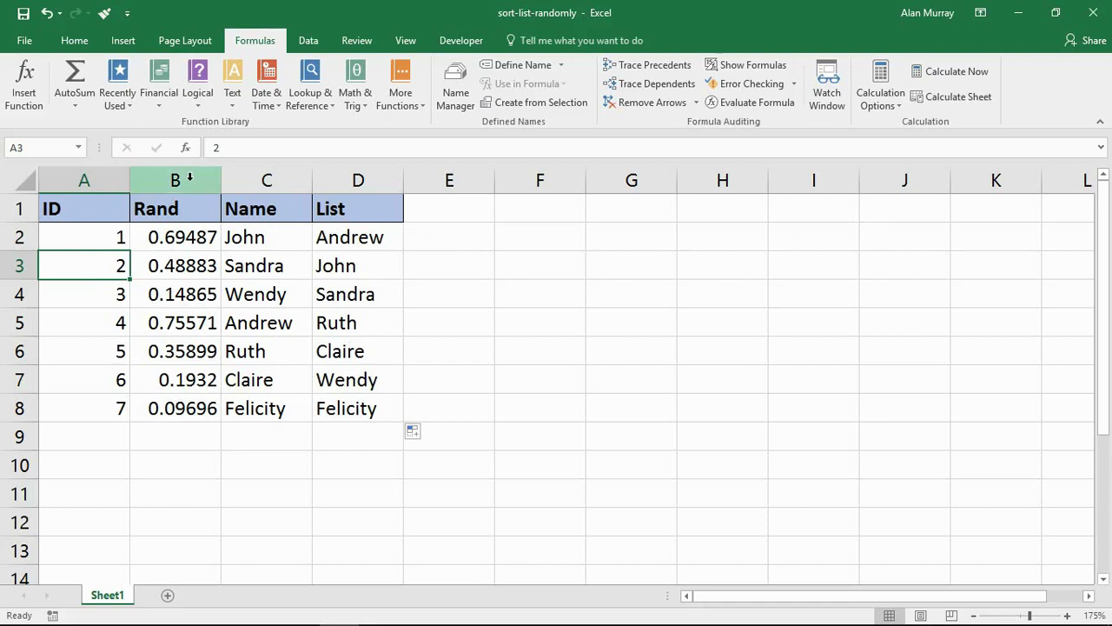
Hide the Rand and Name columns (B and C), leaving only the ID and List columns on show
drag(179, 180, 261, 179)
right_click(261, 180)
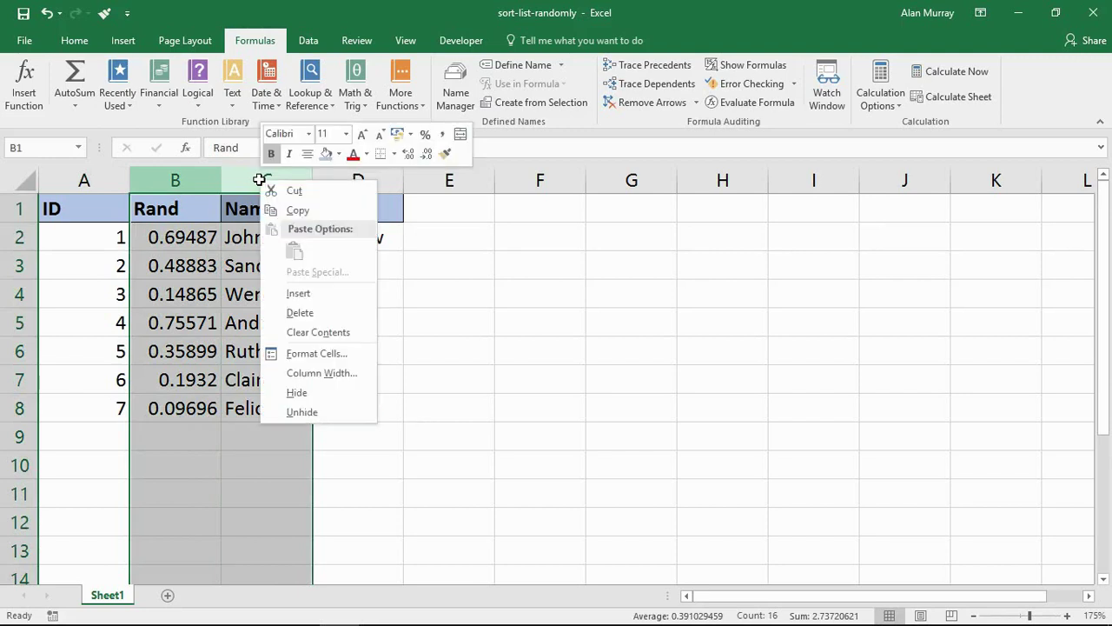
click(323, 393)
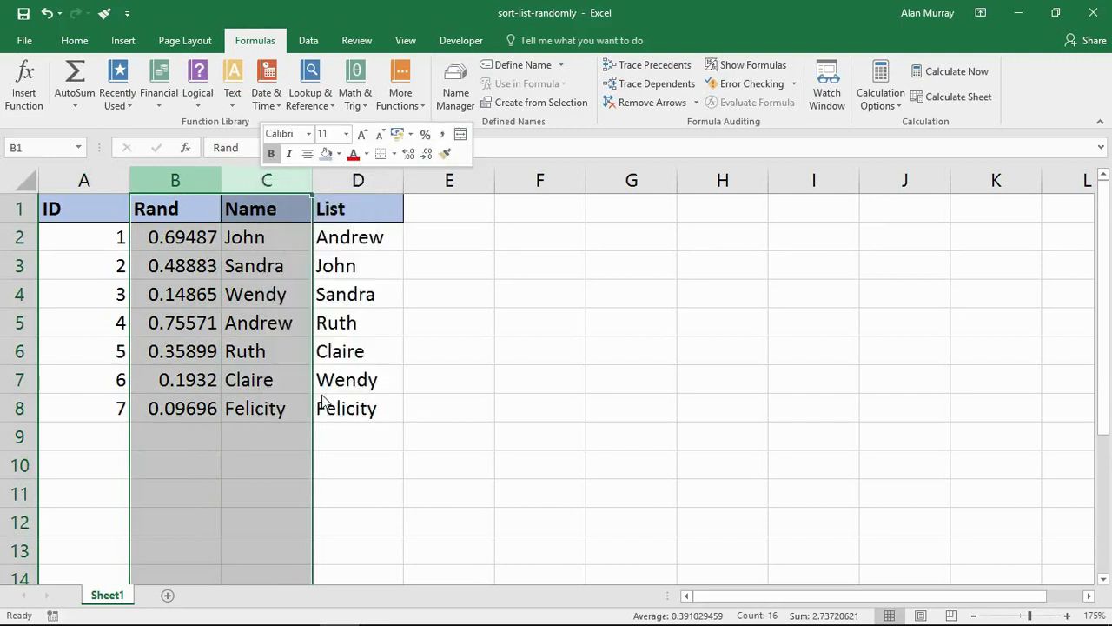
click(323, 400)
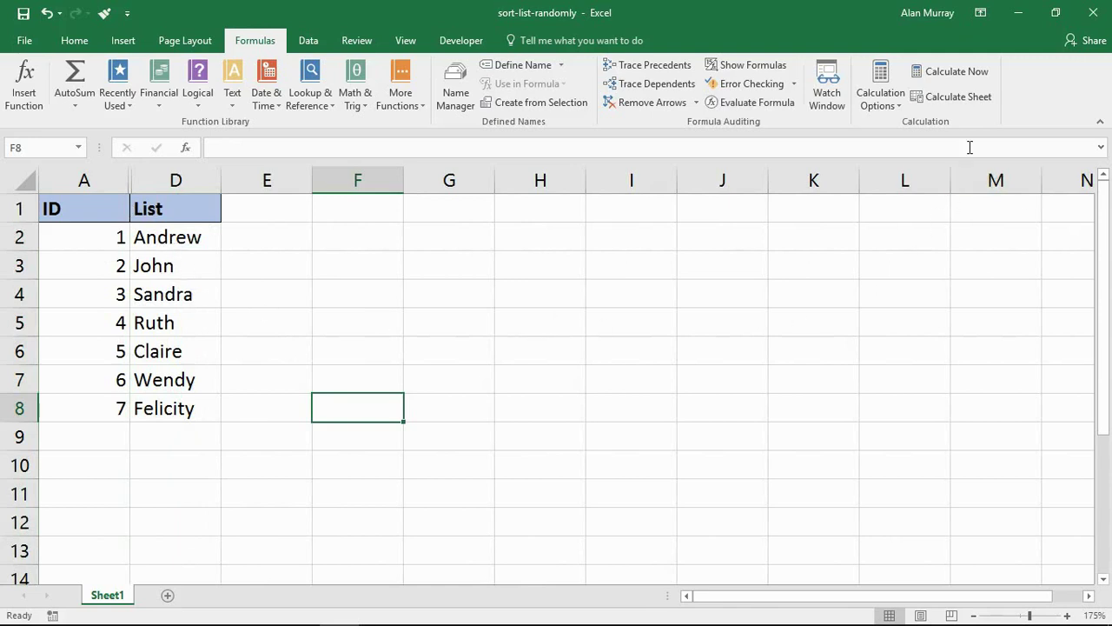
Reshuffle the List column repeatedly with Calculate Sheet while the helper columns are hidden
click(963, 104)
click(958, 98)
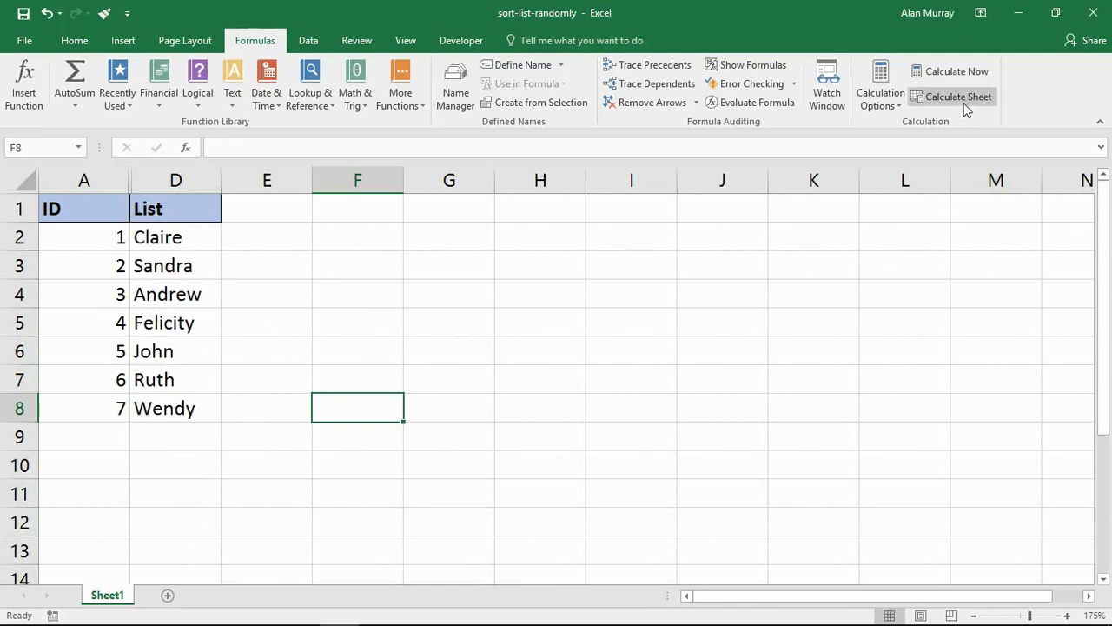
click(958, 98)
click(958, 97)
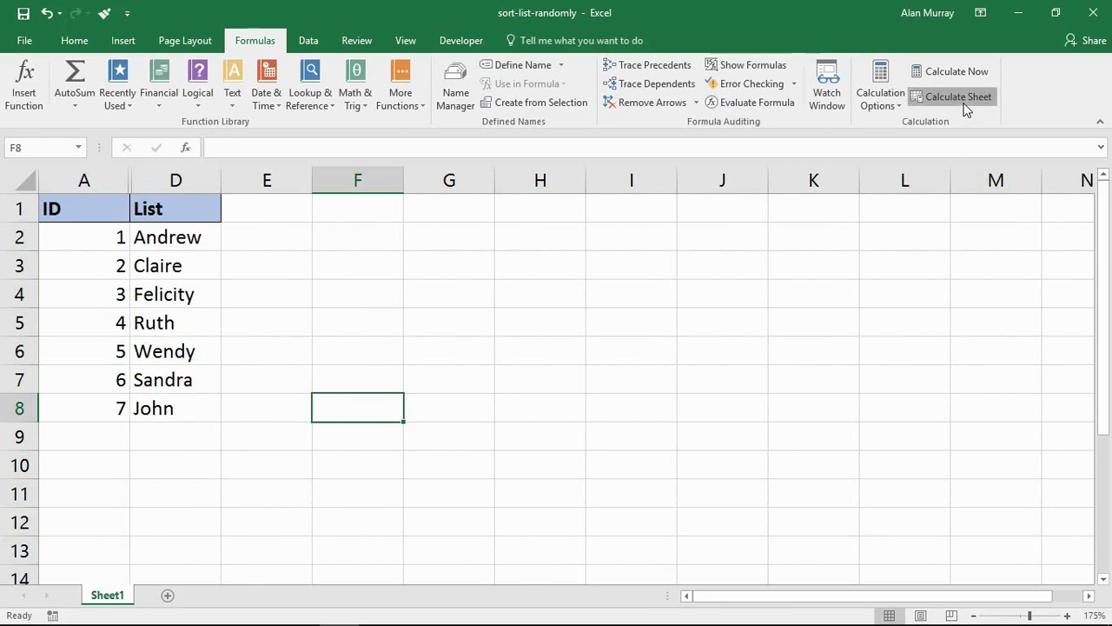
click(959, 97)
click(959, 97)
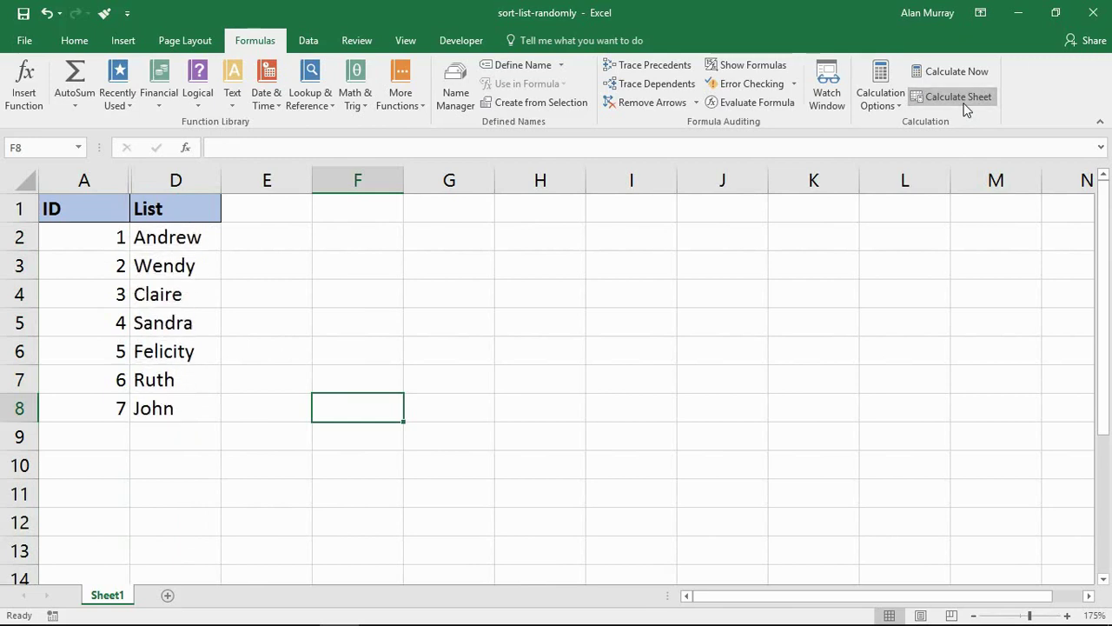
click(959, 98)
click(960, 97)
click(960, 98)
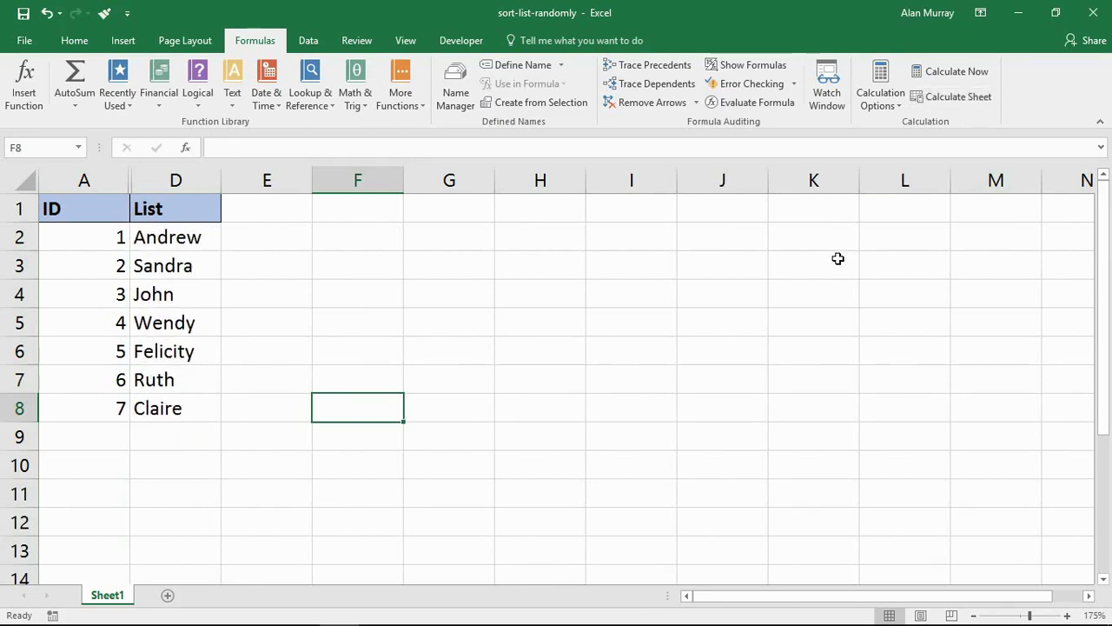